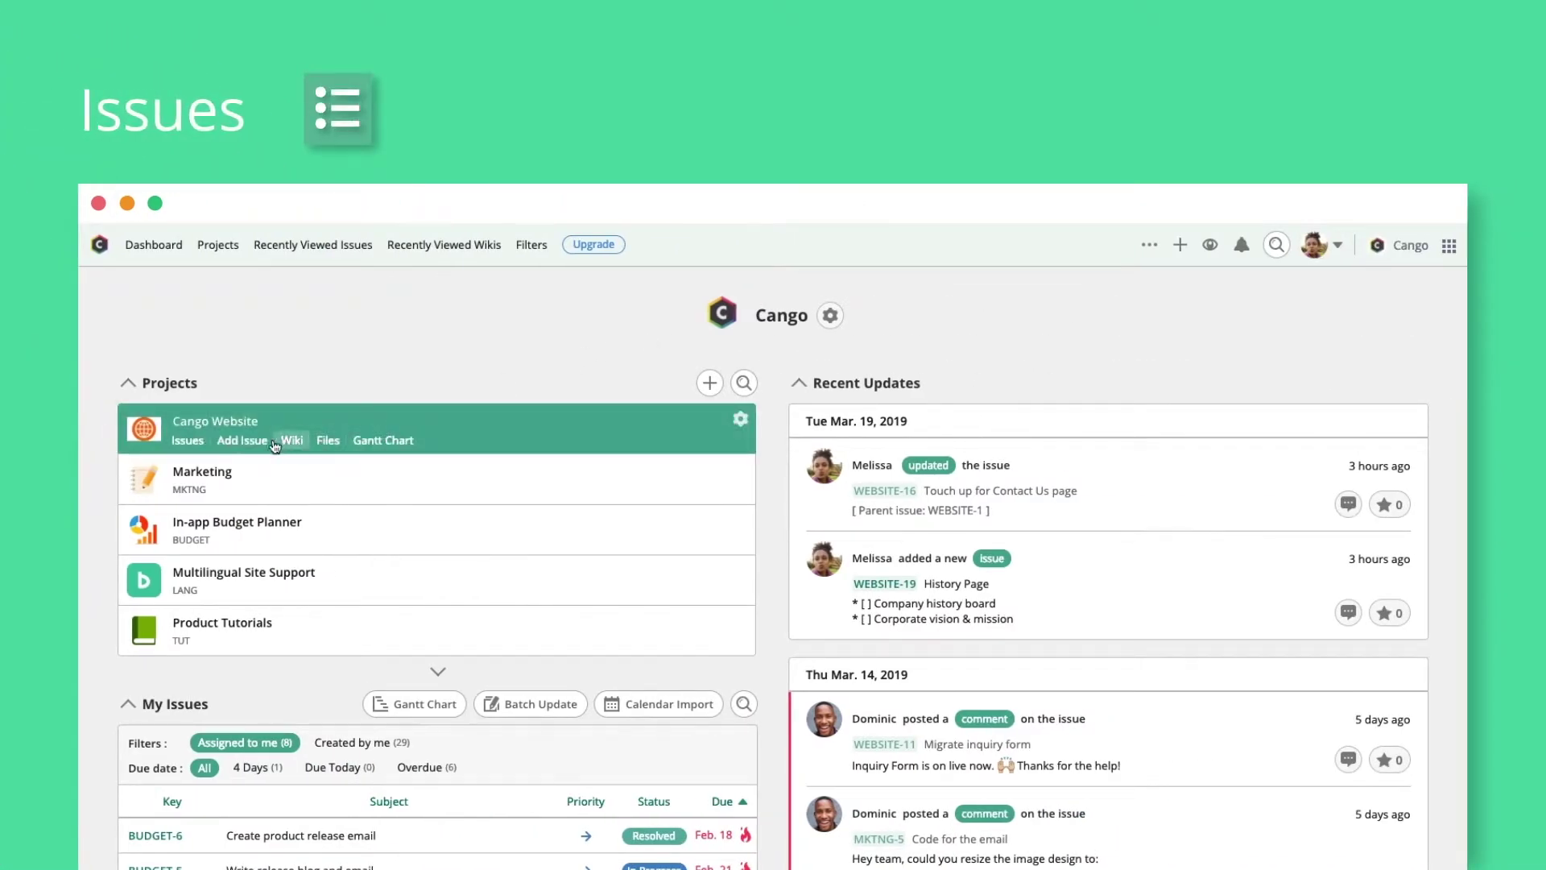
Start a new Cango Website issue and add 'Infrastructure' as its new category
left_click(257, 442)
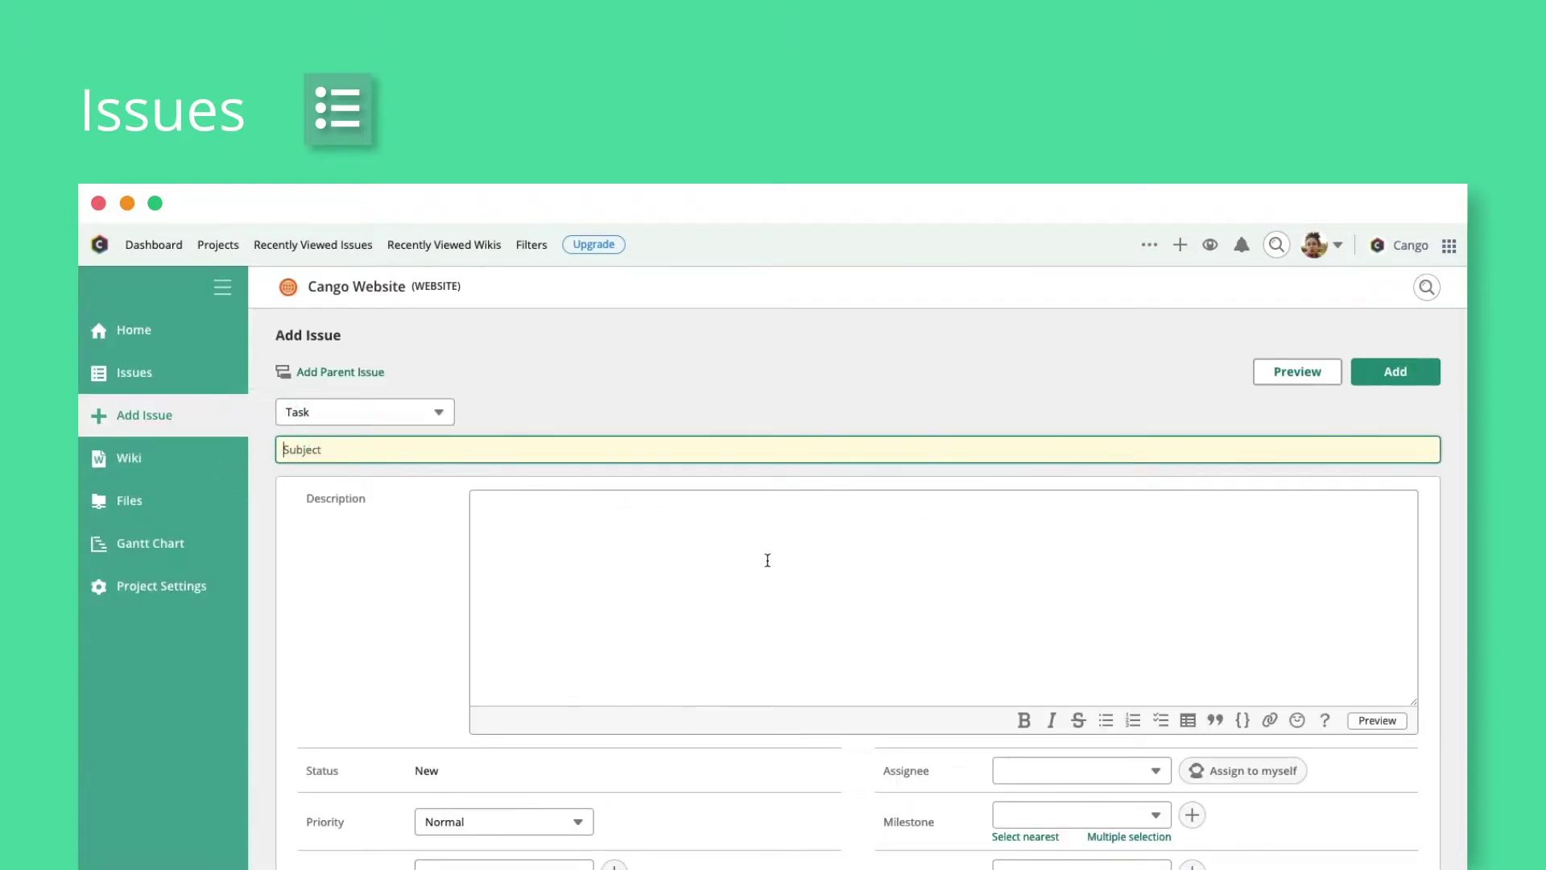
scroll(766, 559, "down", 2)
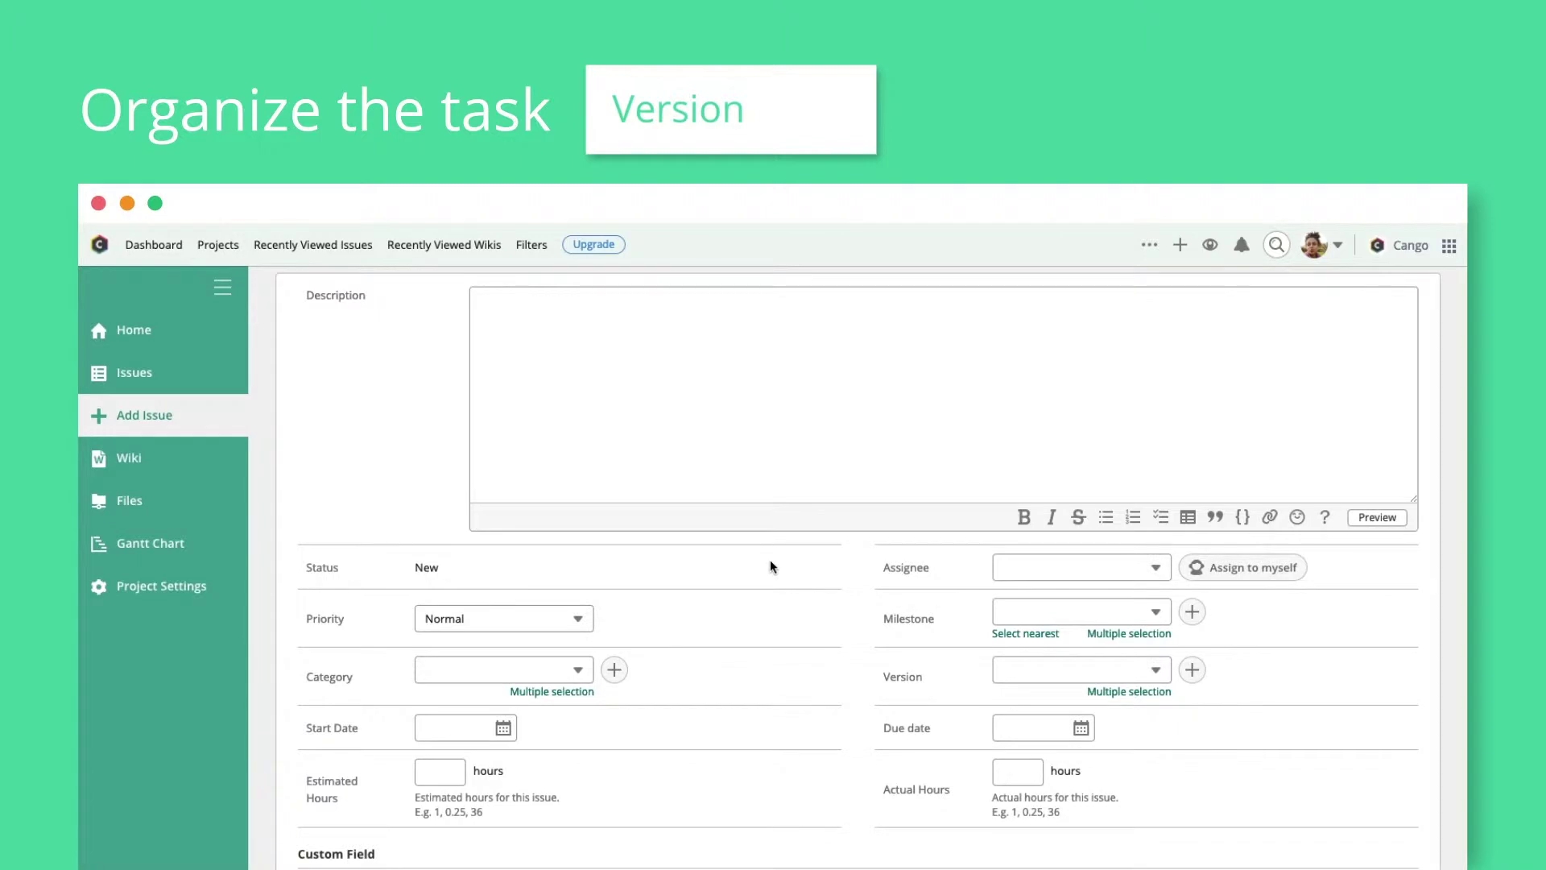
left_click(614, 671)
type("Infrastructure")
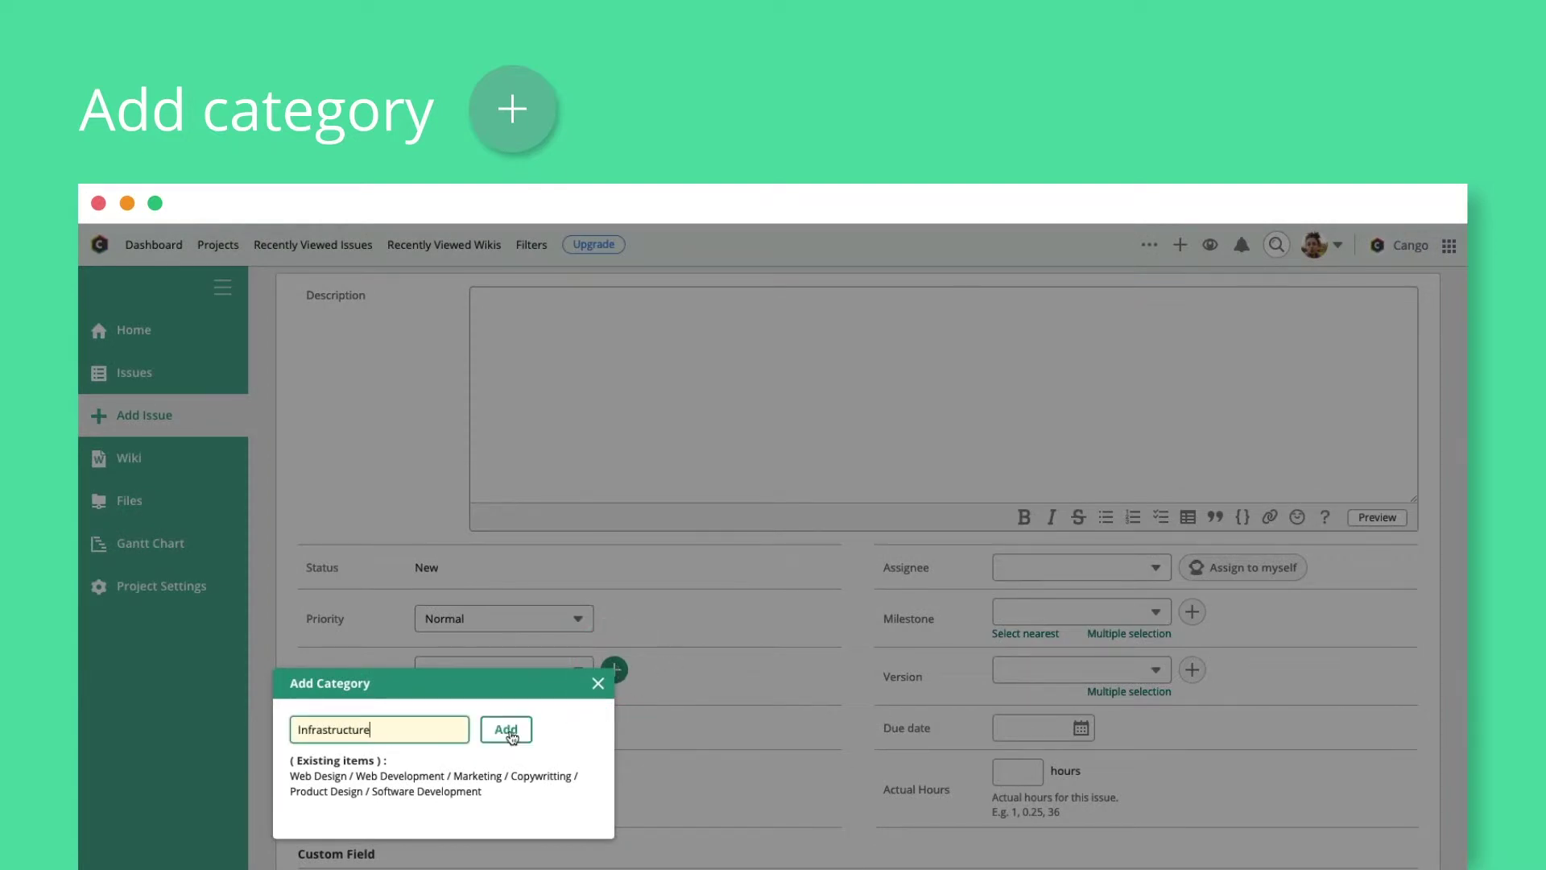
left_click(507, 730)
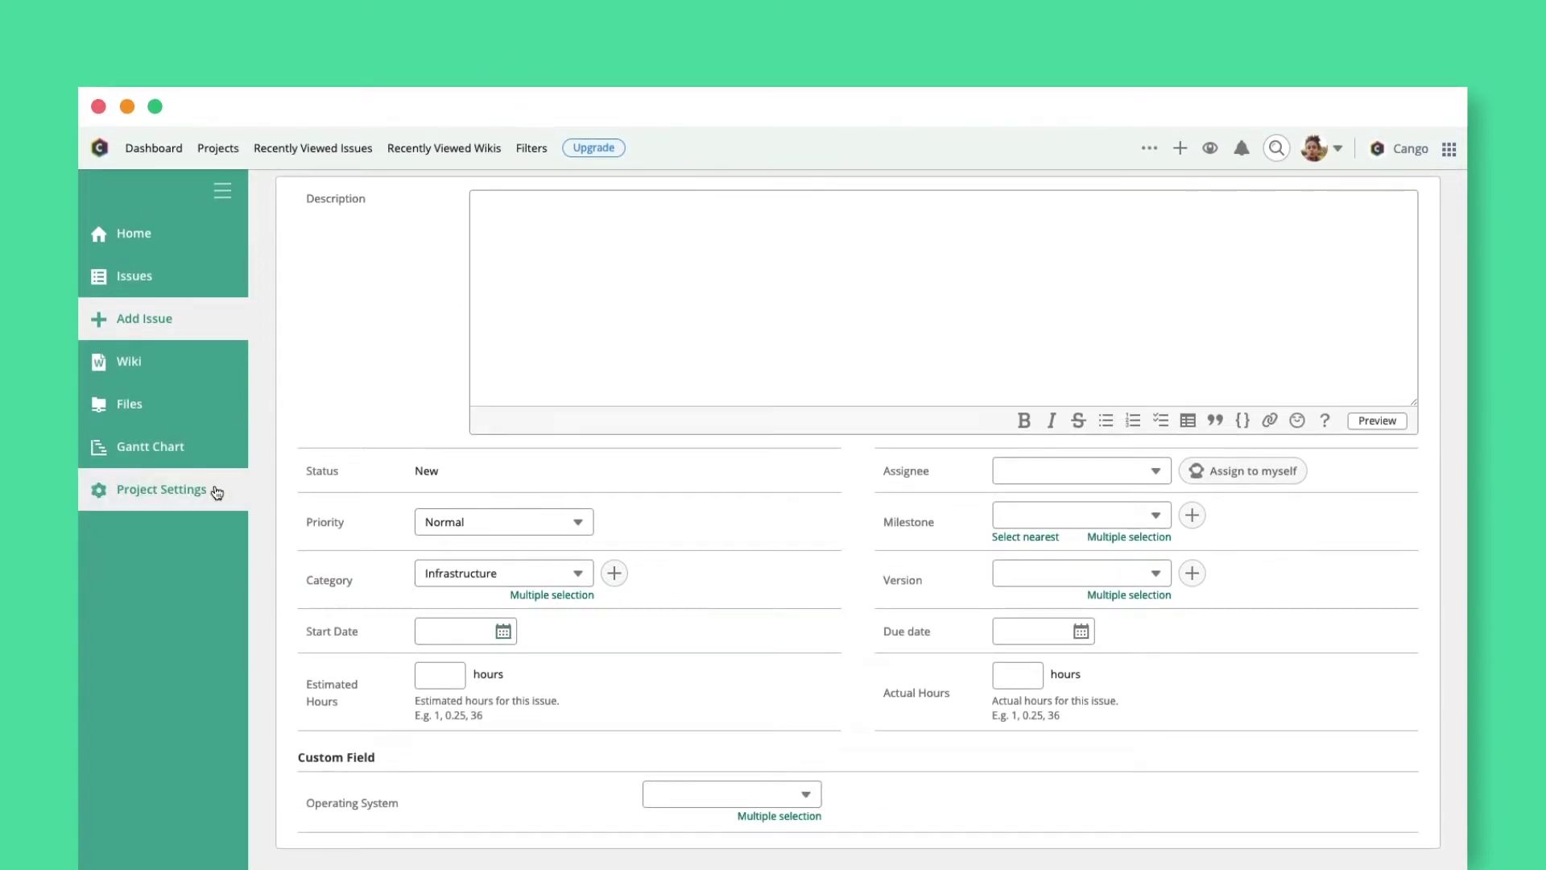
In the project's issue type settings, add a 'Design' issue type with a black label
left_click(217, 493)
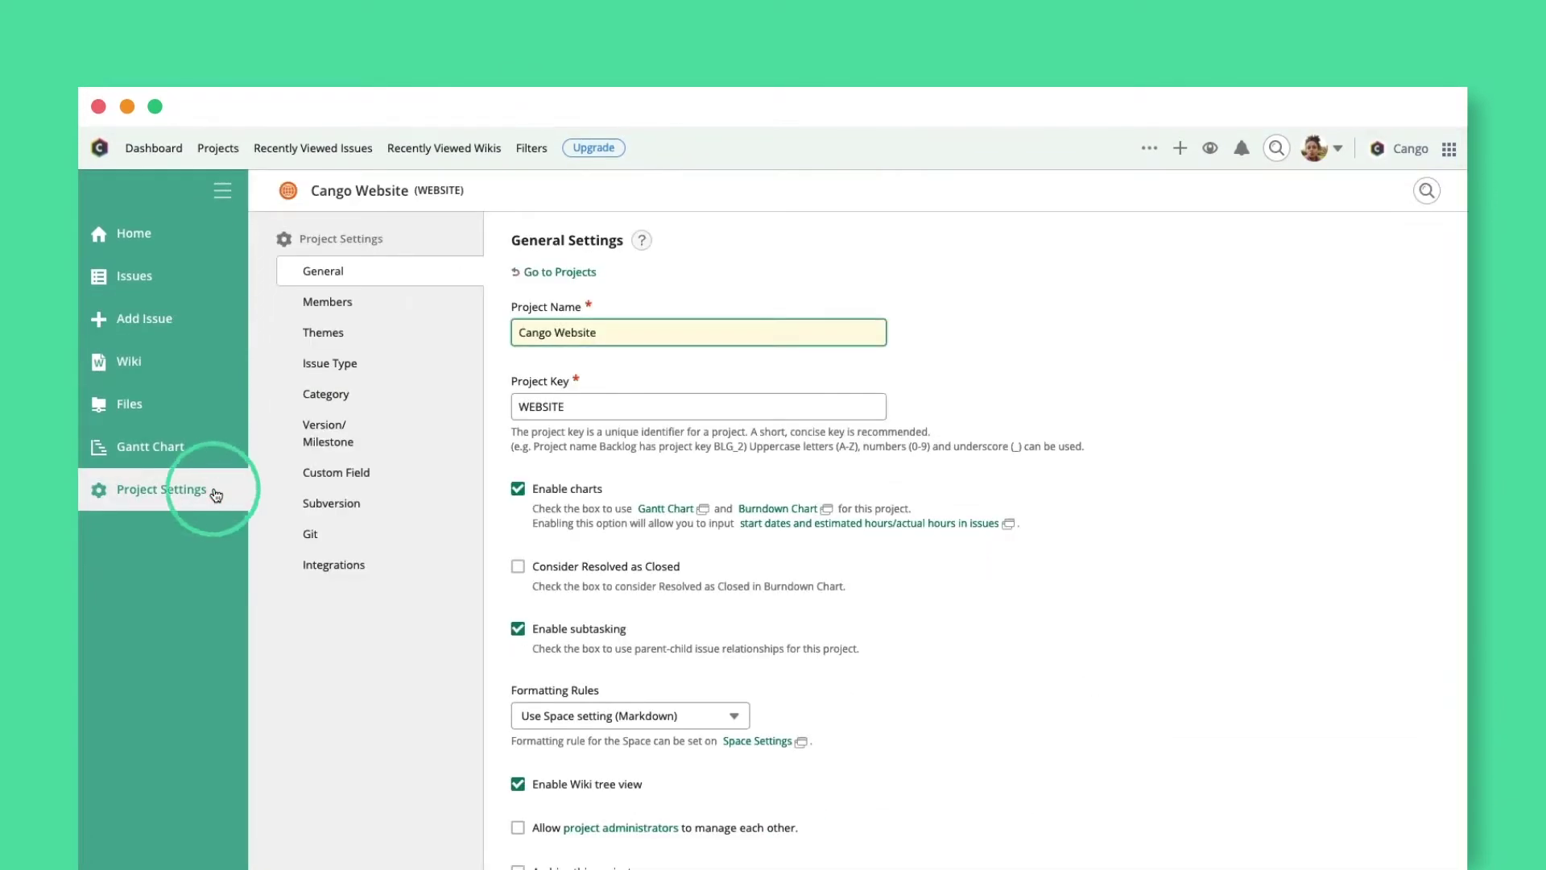
left_click(428, 374)
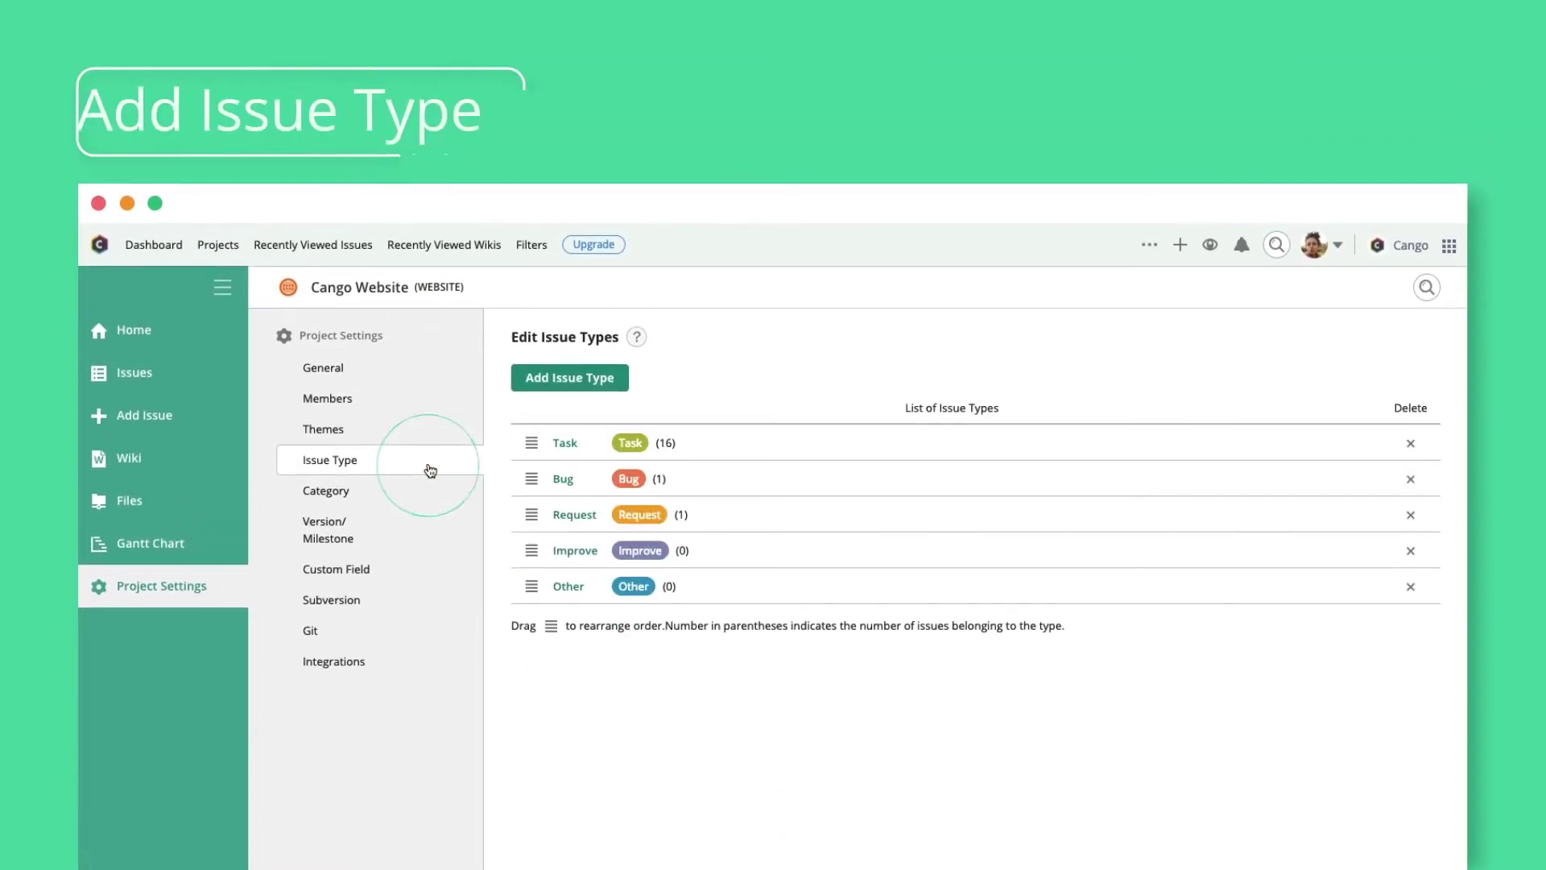
left_click(601, 385)
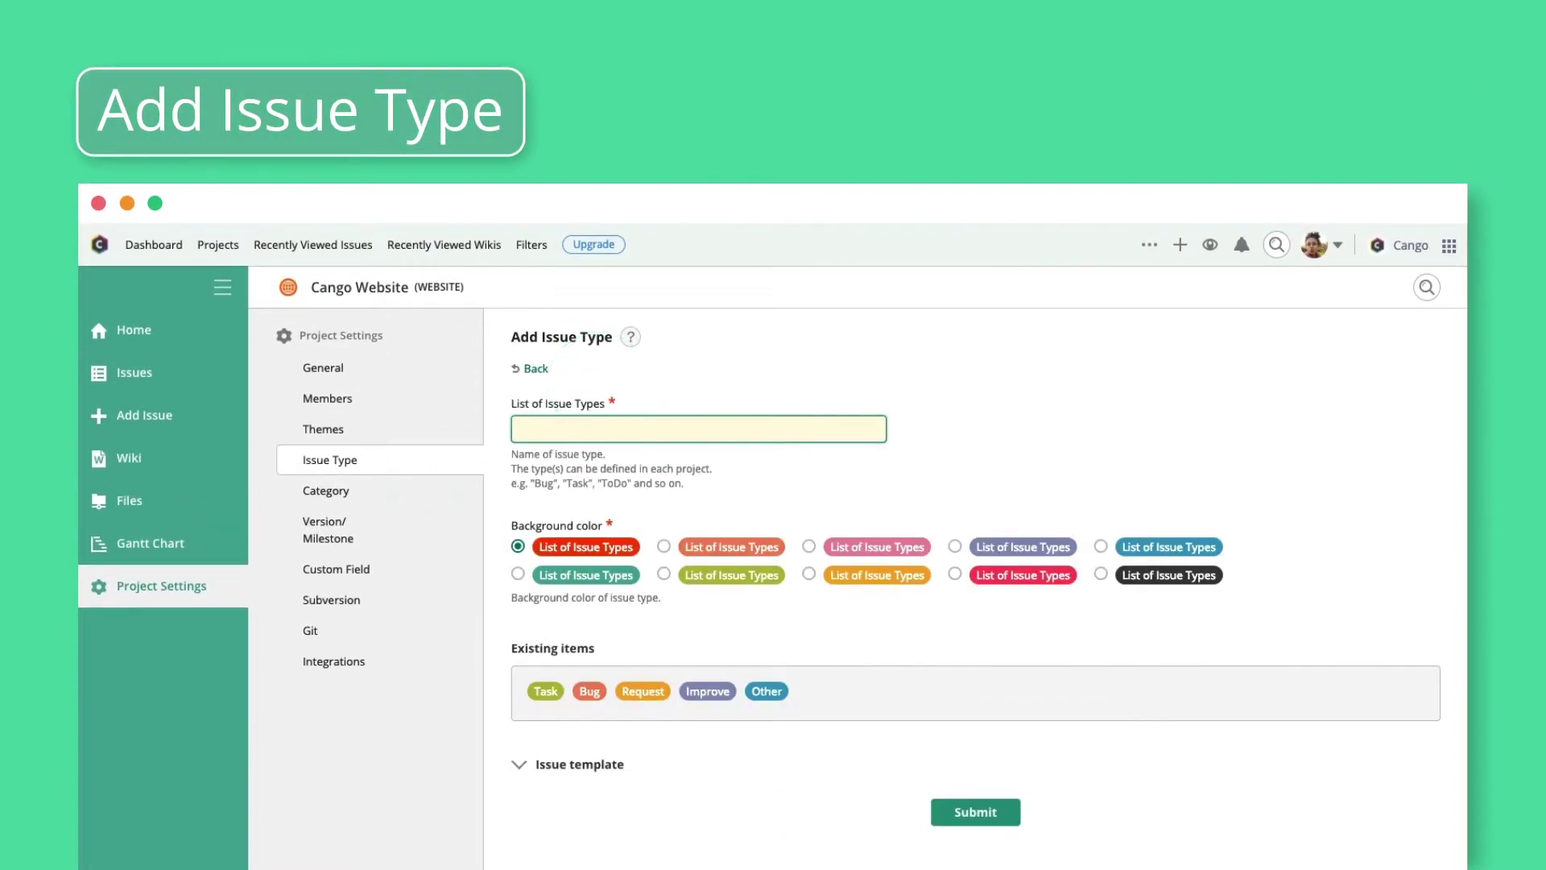
type("Design")
left_click(868, 573)
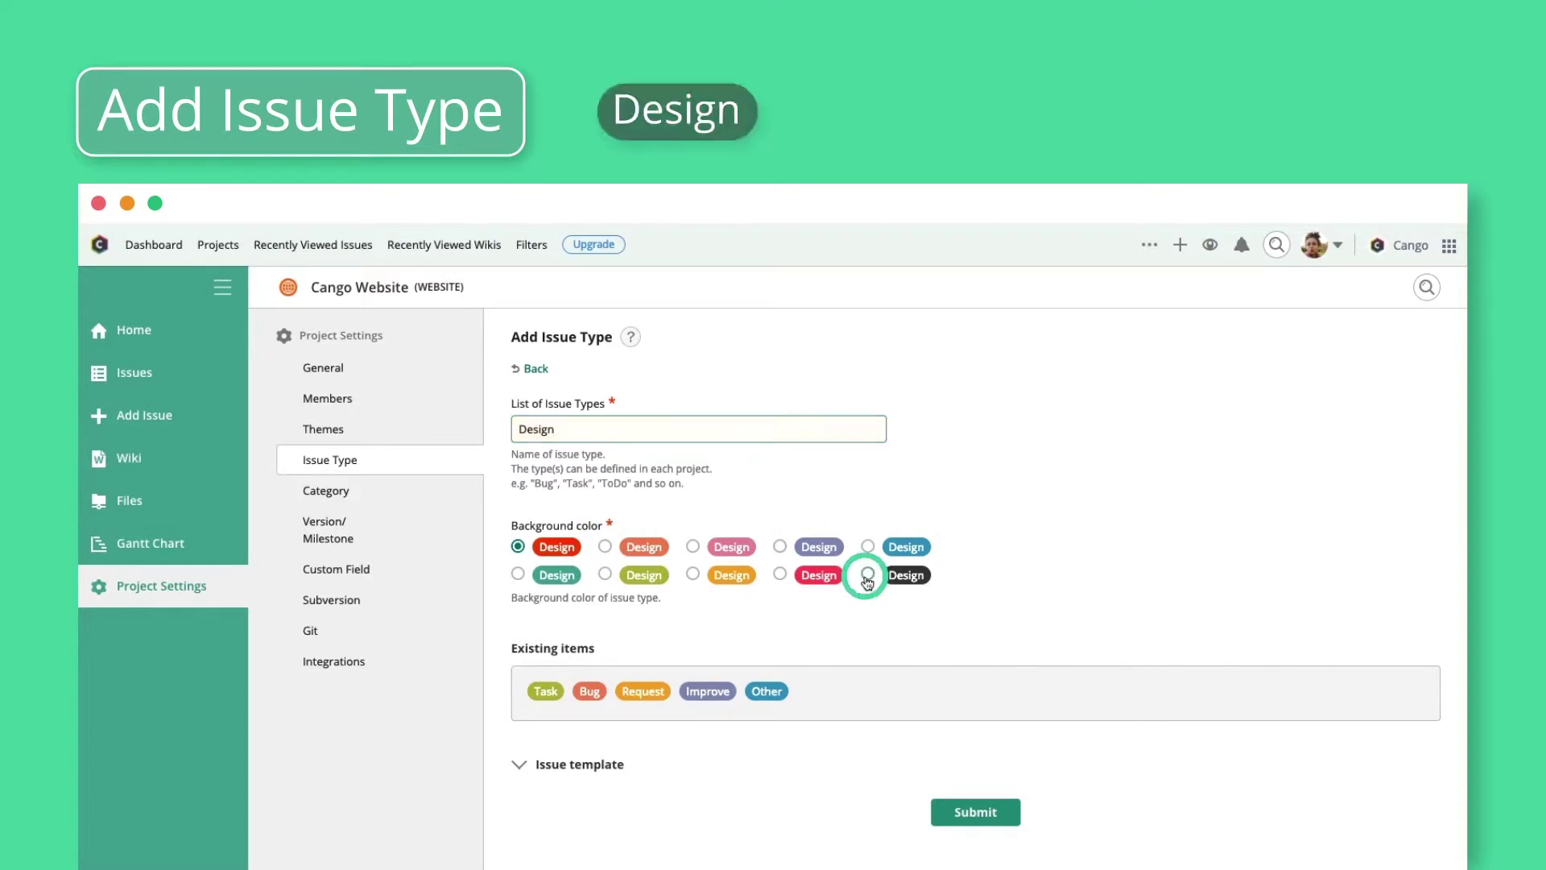
left_click(977, 801)
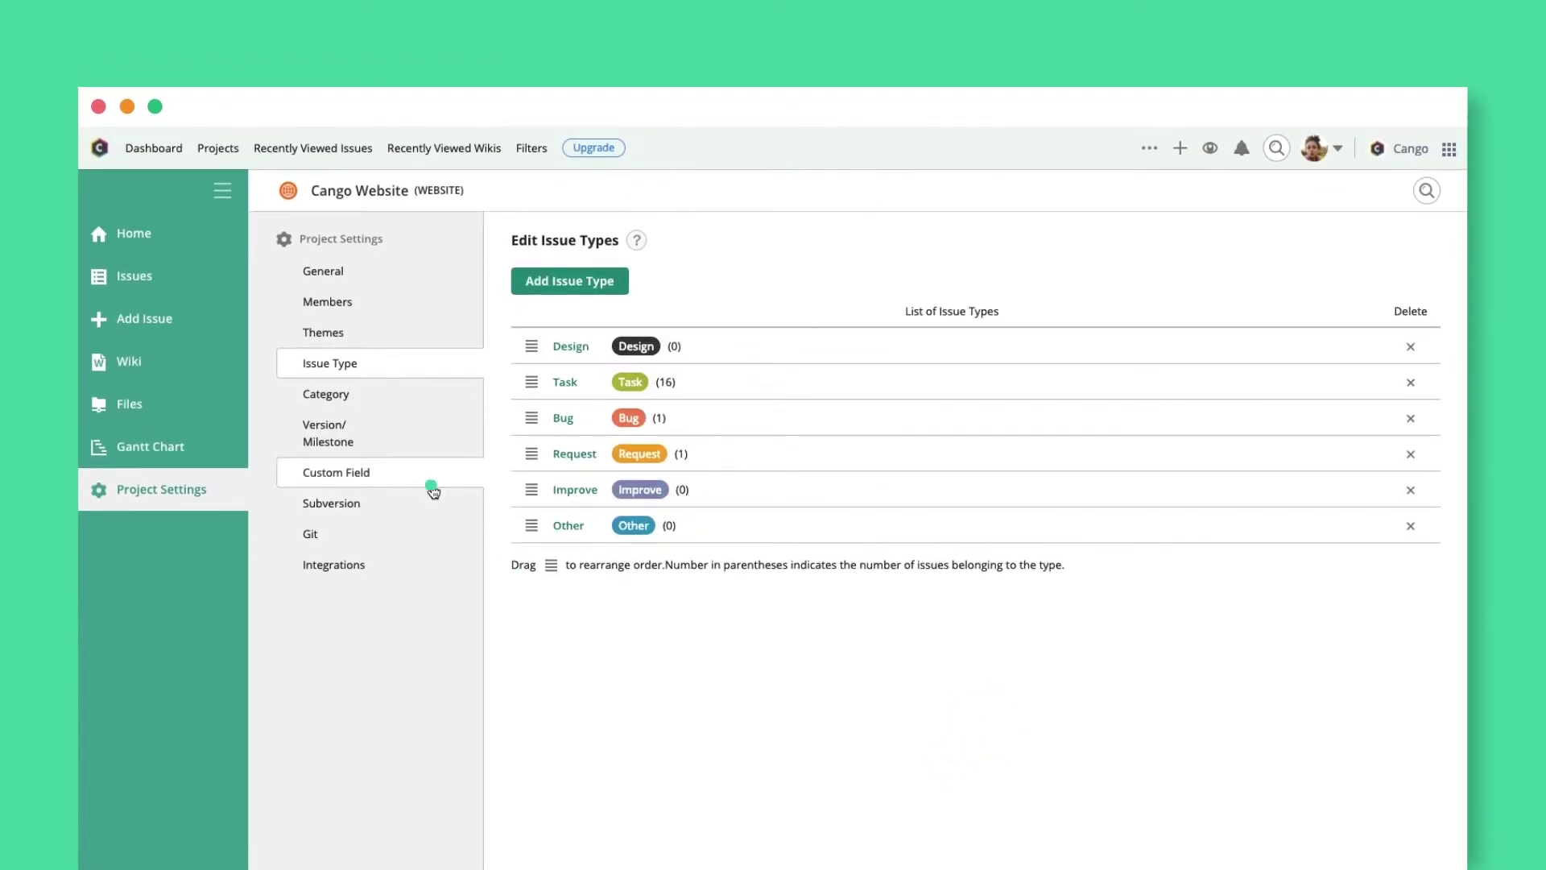
Define a new custom field 'Current Progress' as a mandatory list field
left_click(433, 490)
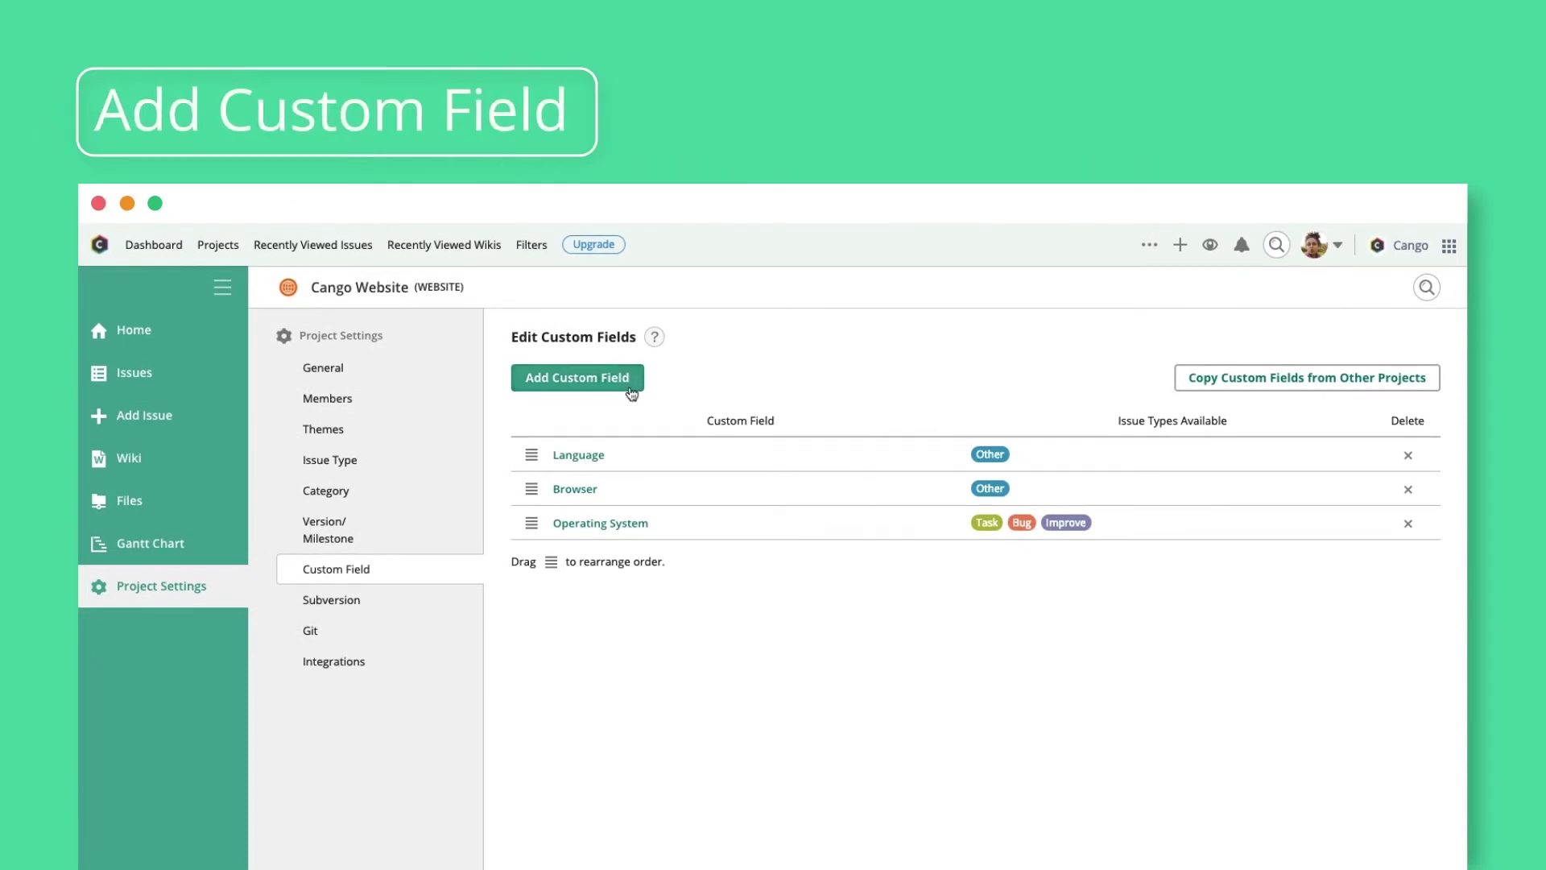
left_click(631, 393)
type("Current Progress")
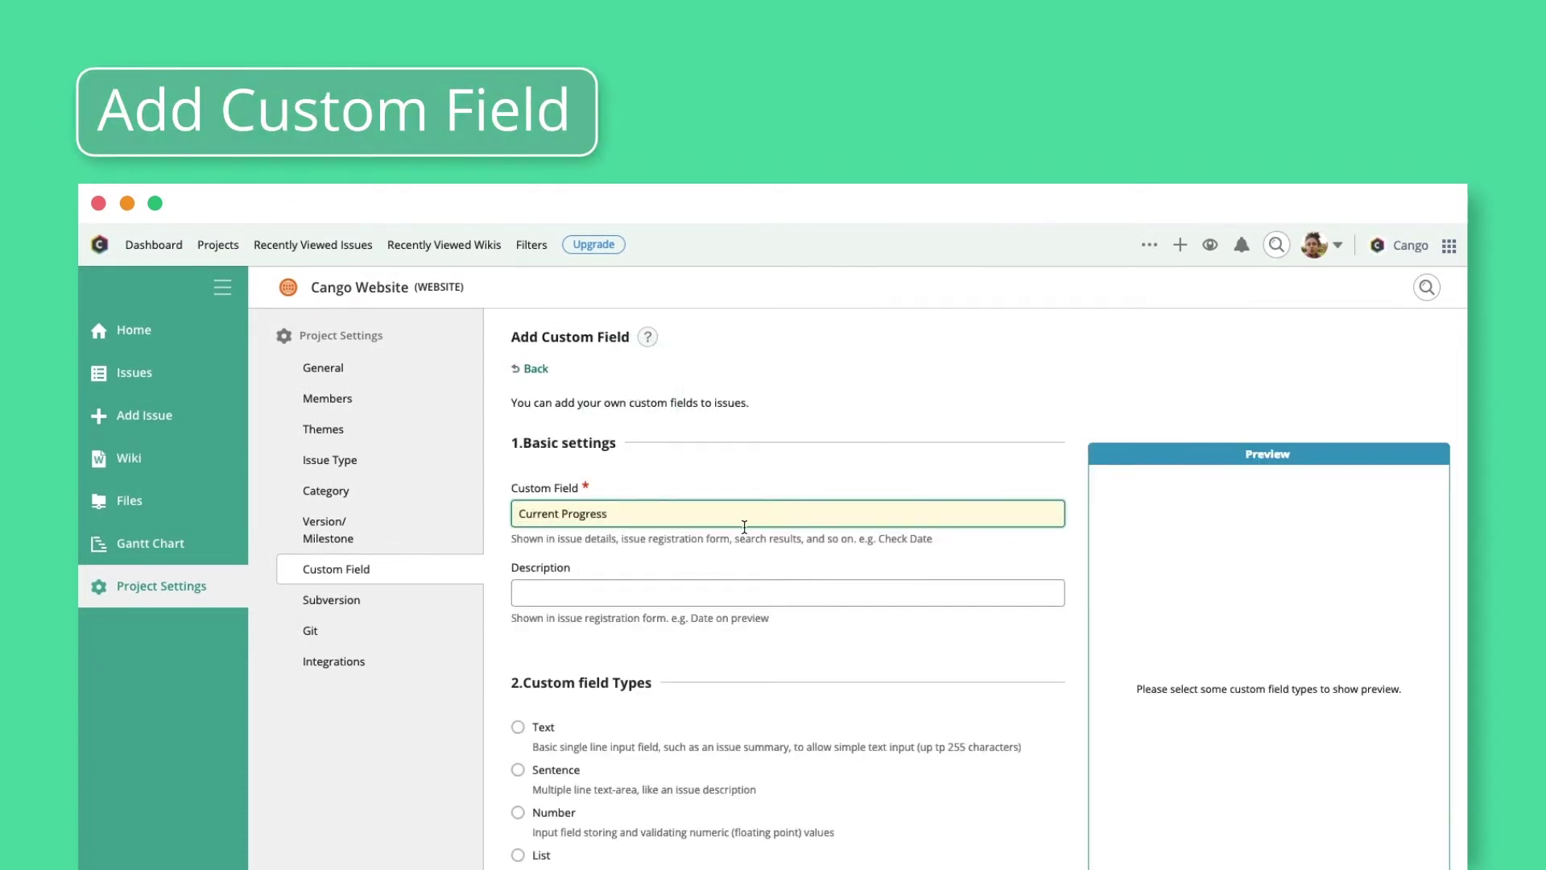
scroll(743, 528, "down", 3)
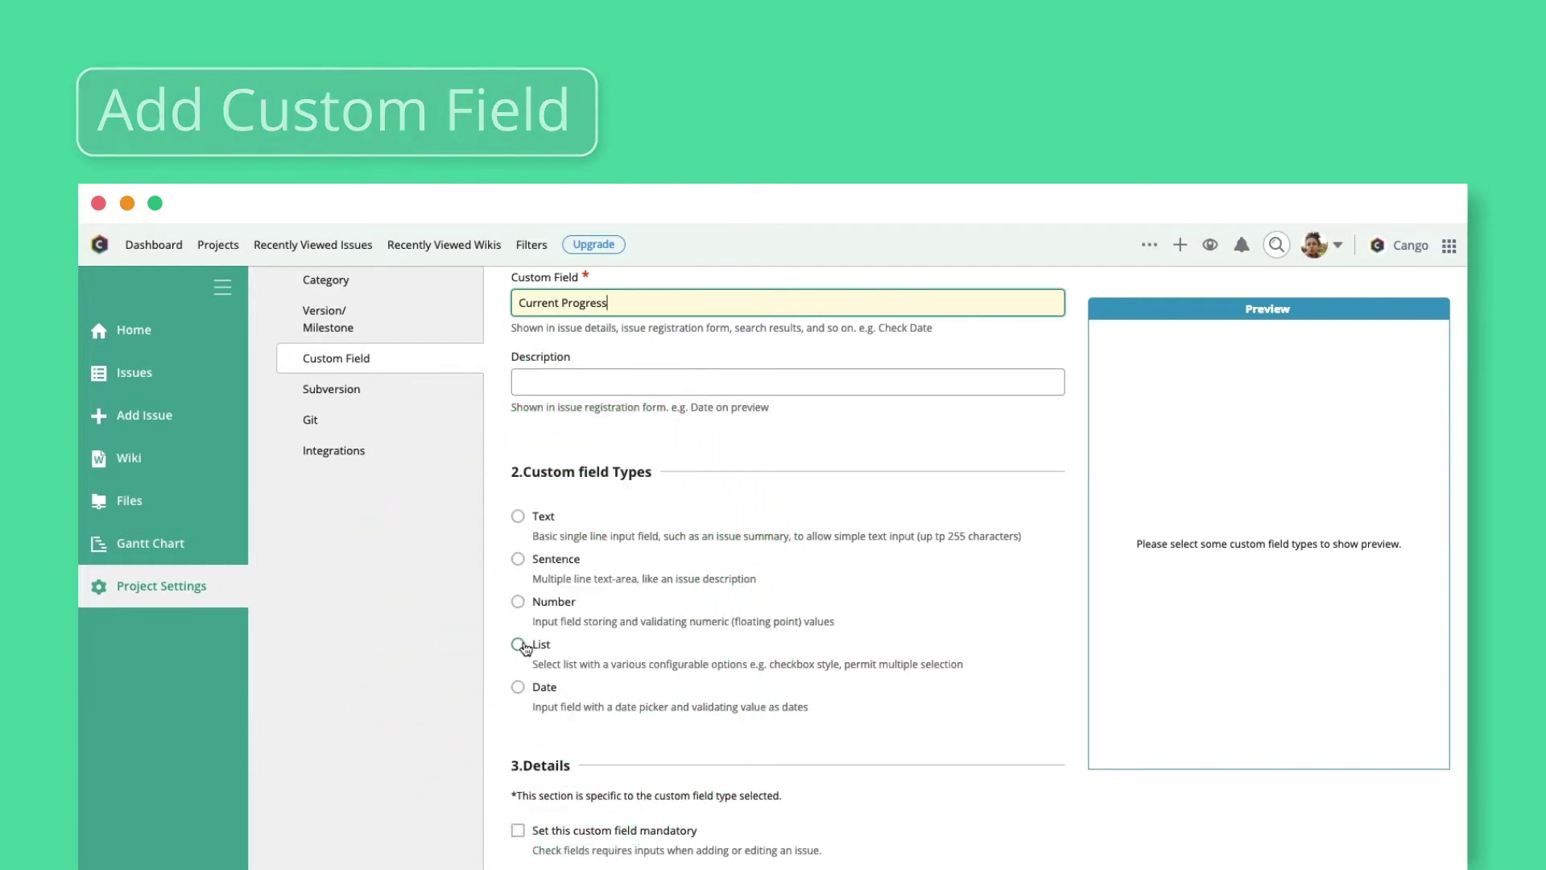
left_click(519, 645)
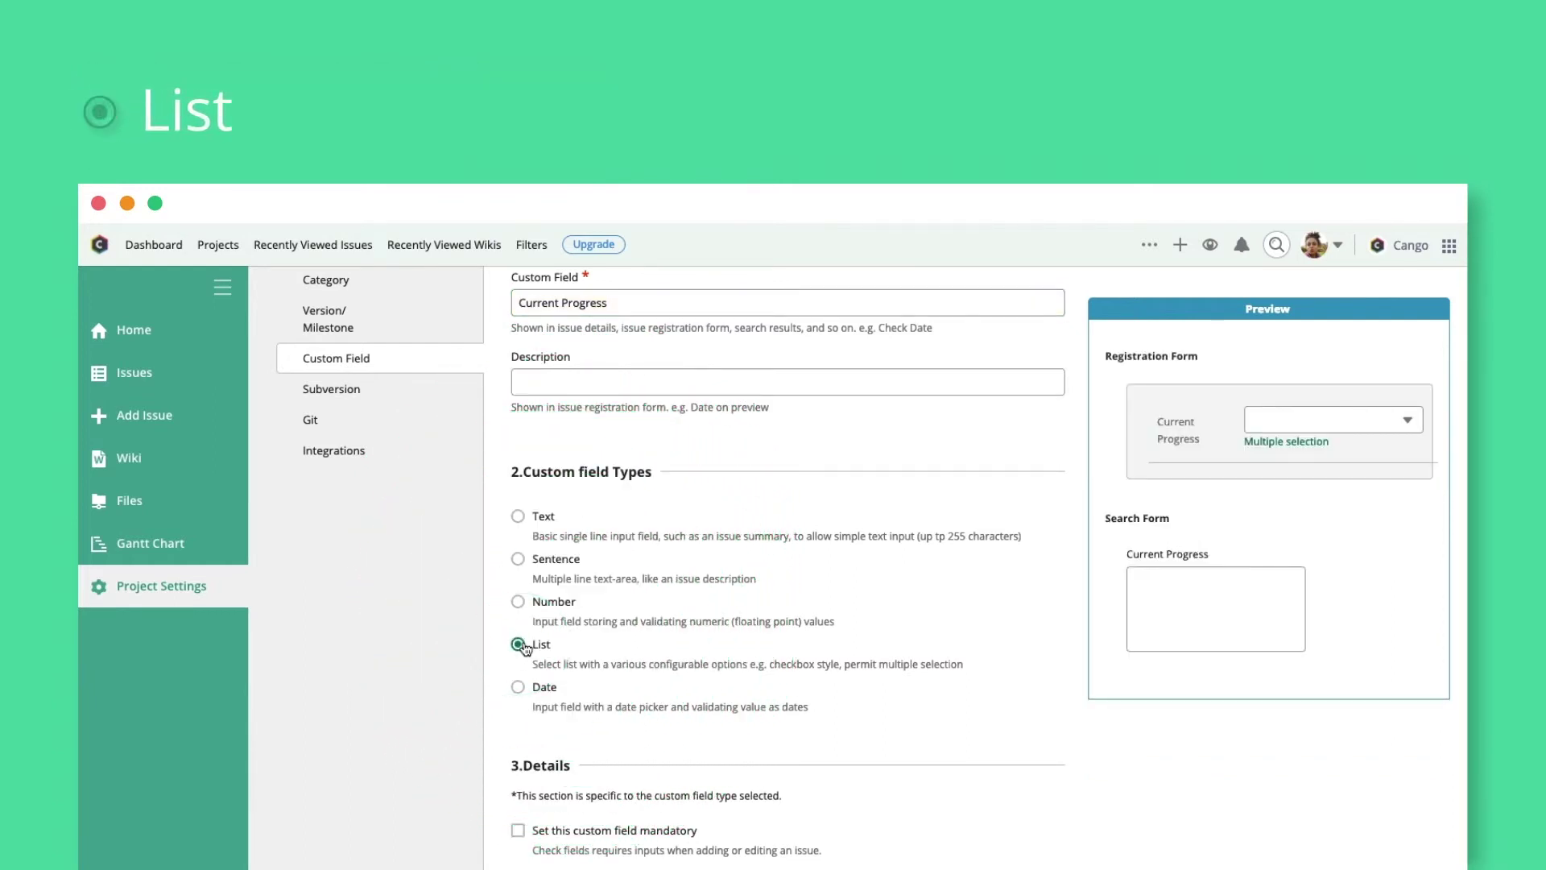
scroll(909, 759, "down", 1)
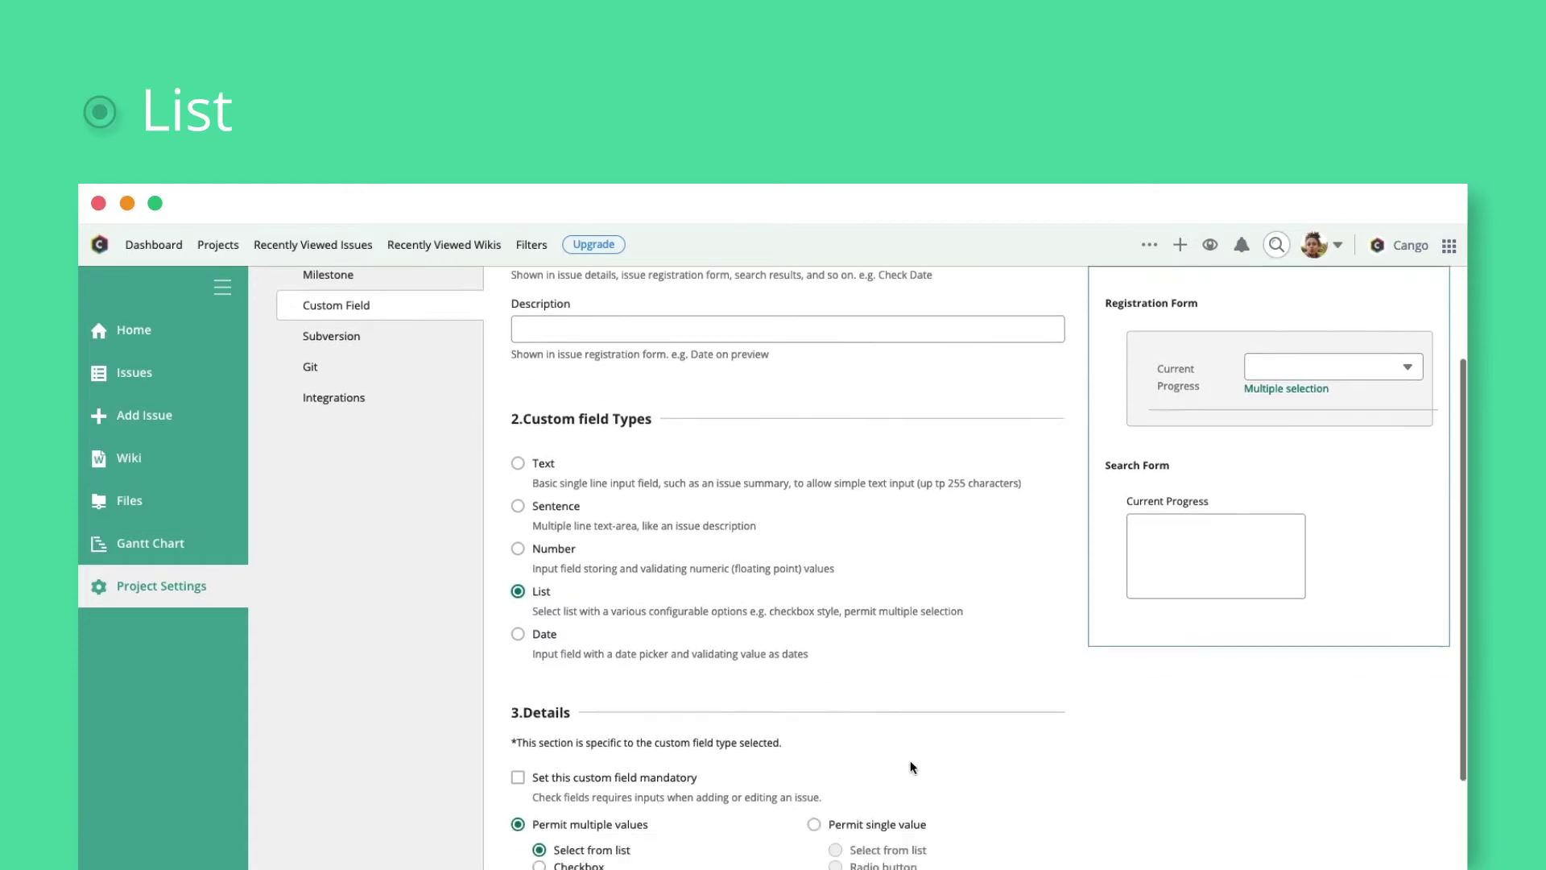
scroll(909, 760, "down", 3)
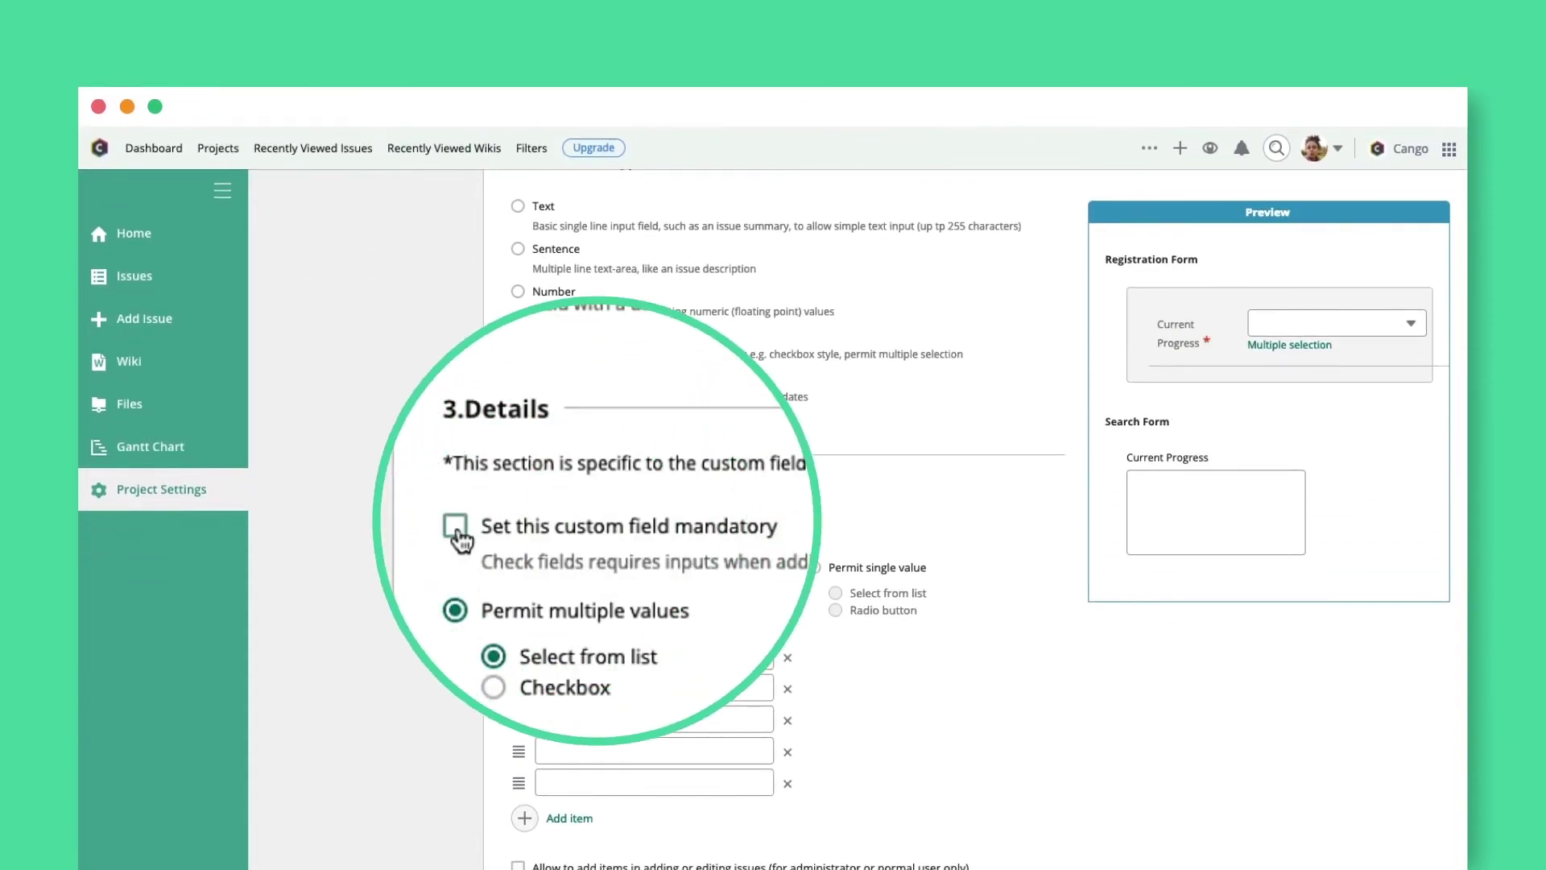
left_click(460, 530)
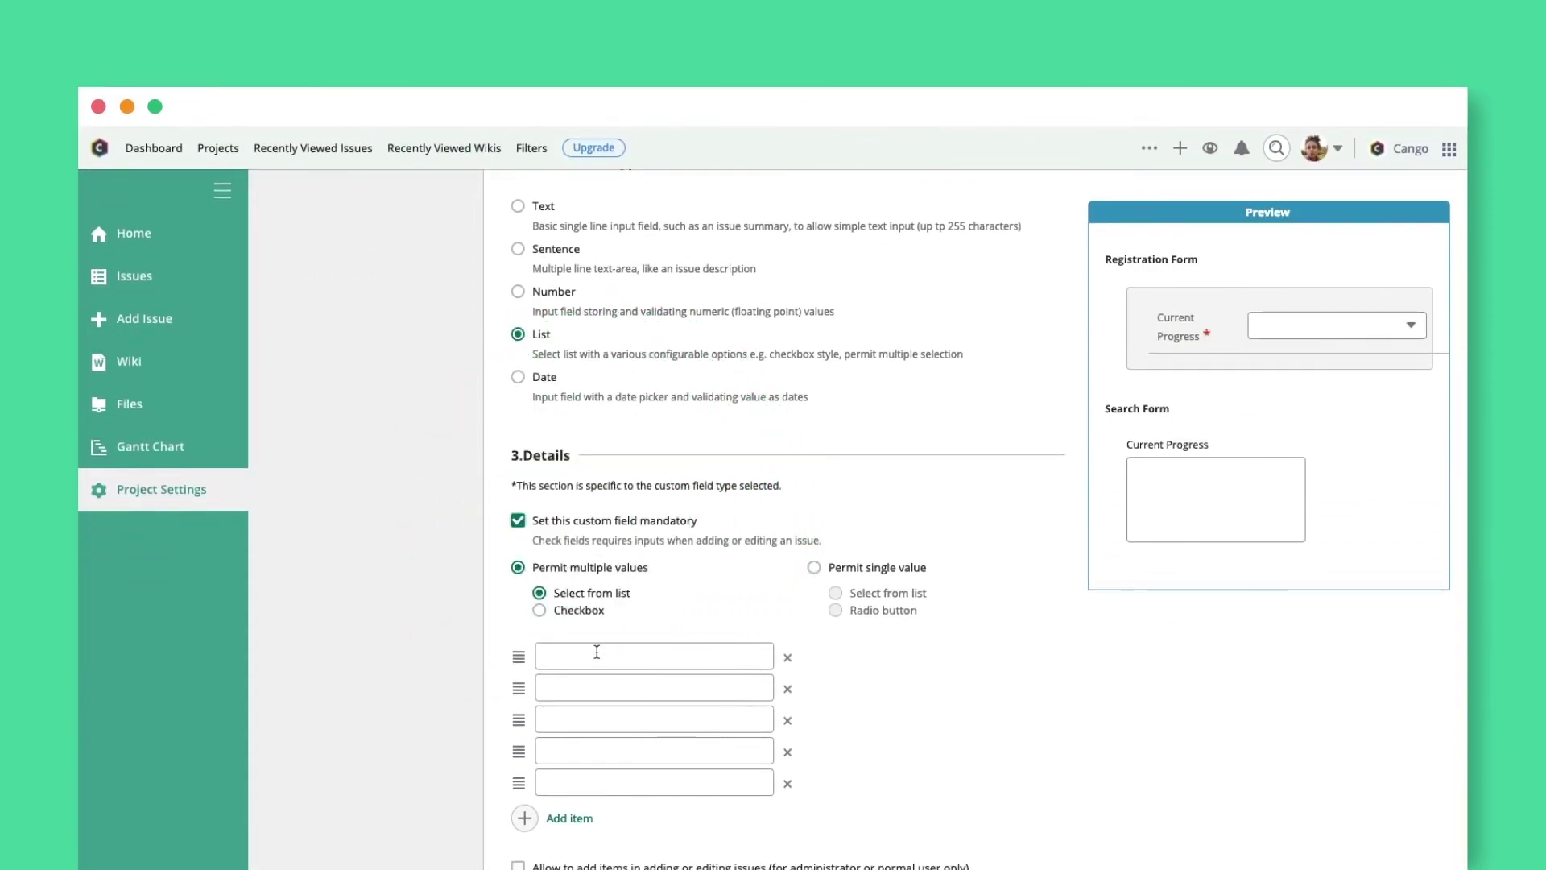
Give it items Planning, Development, Test, Reviewing, Revising, make it always available, and save
left_click(596, 653)
type("lanning")
key("Tab")
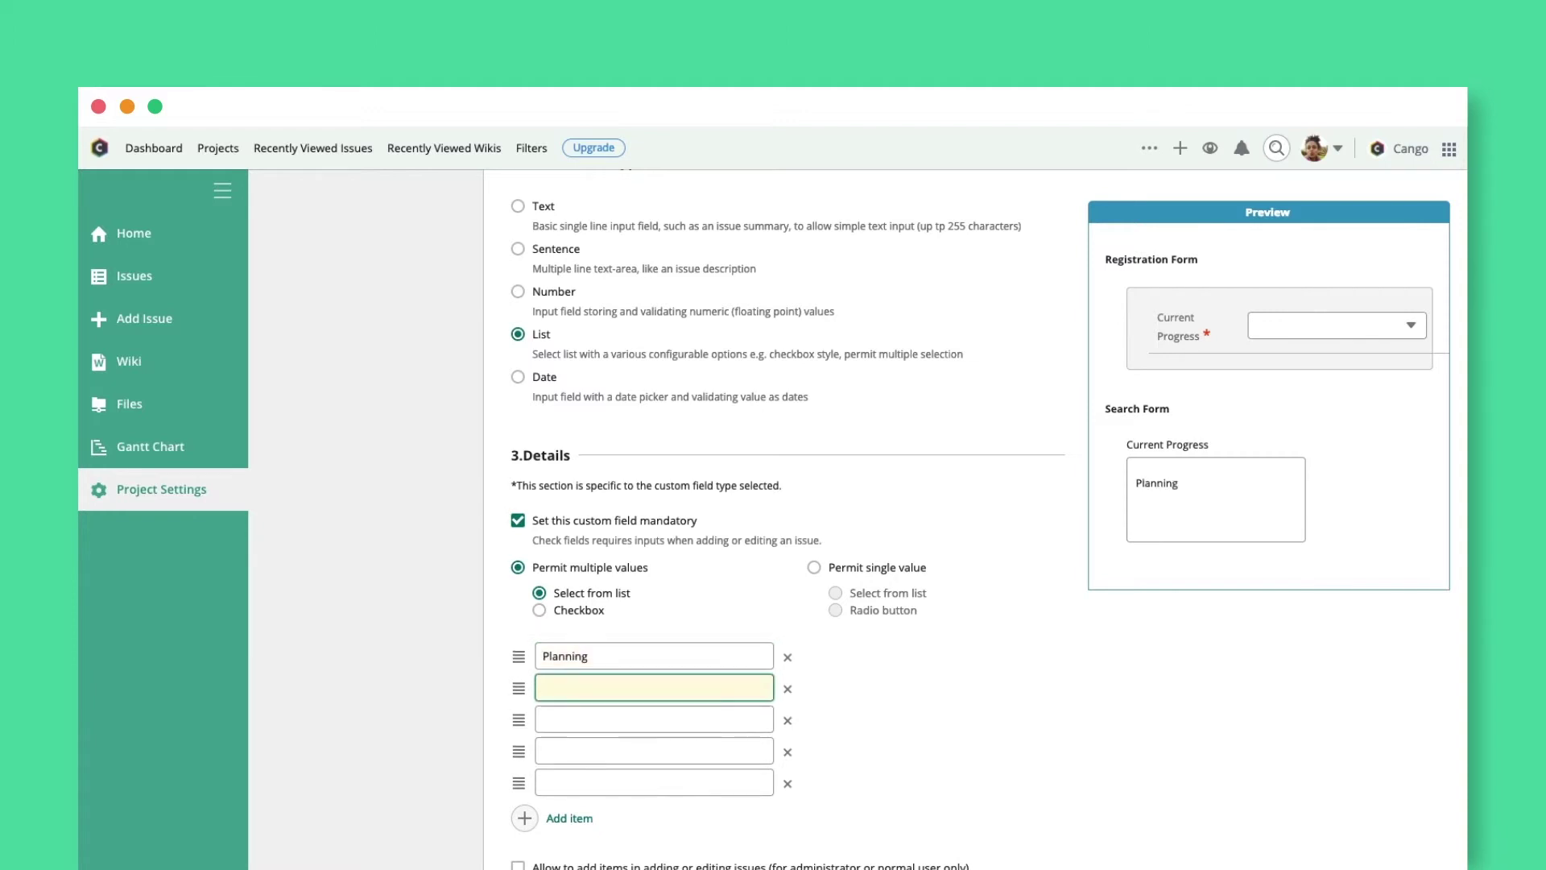
type("Test")
key("Tab")
type("Revie")
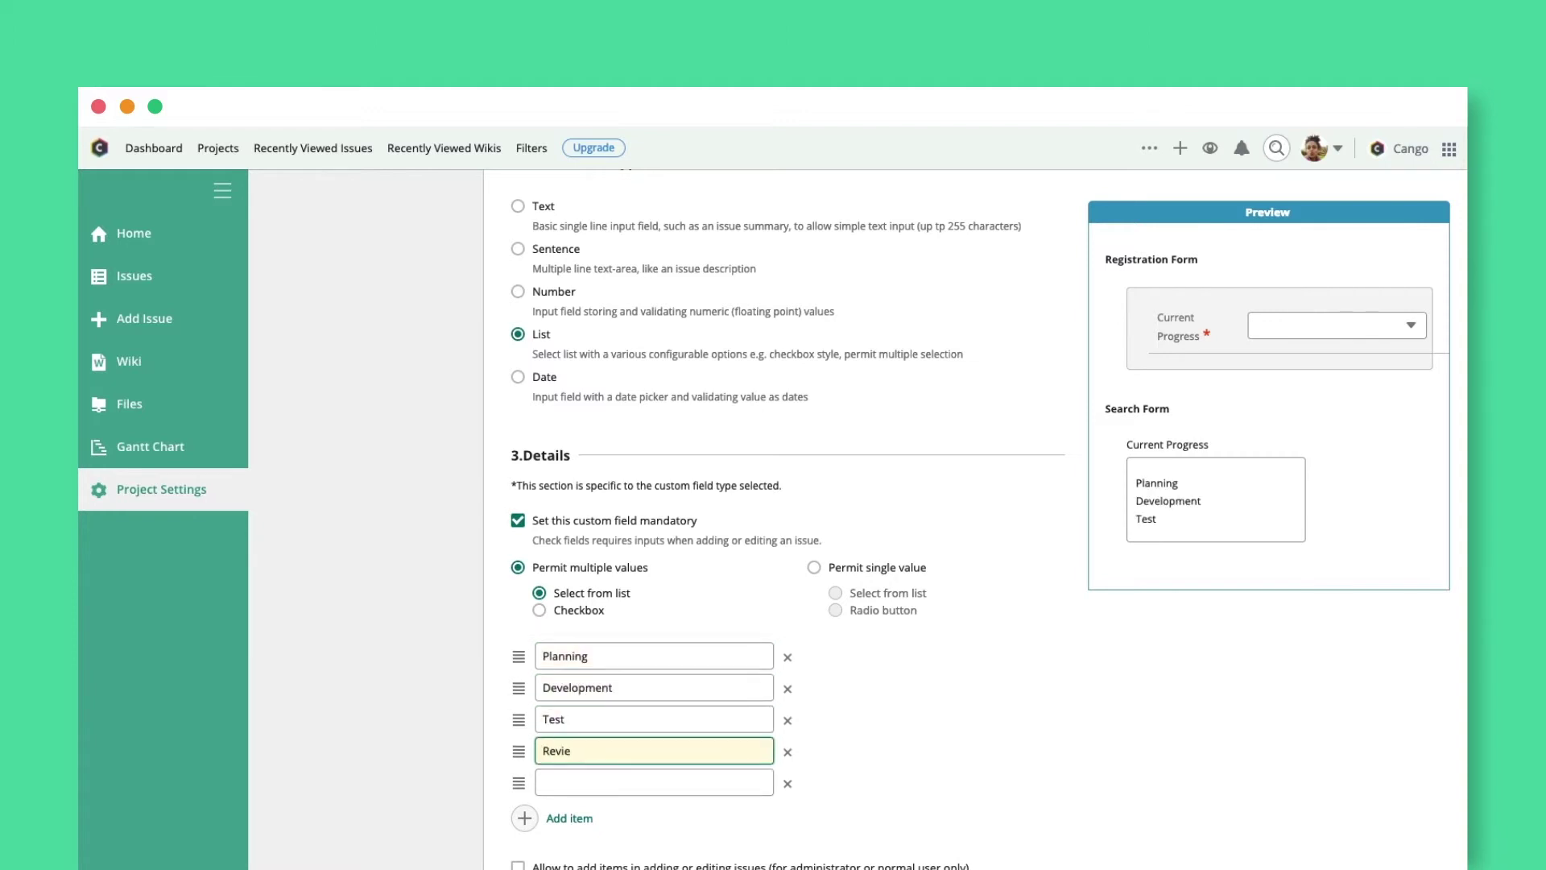
type("wing")
key("Tab")
type("R")
scroll(925, 777, "down", 5)
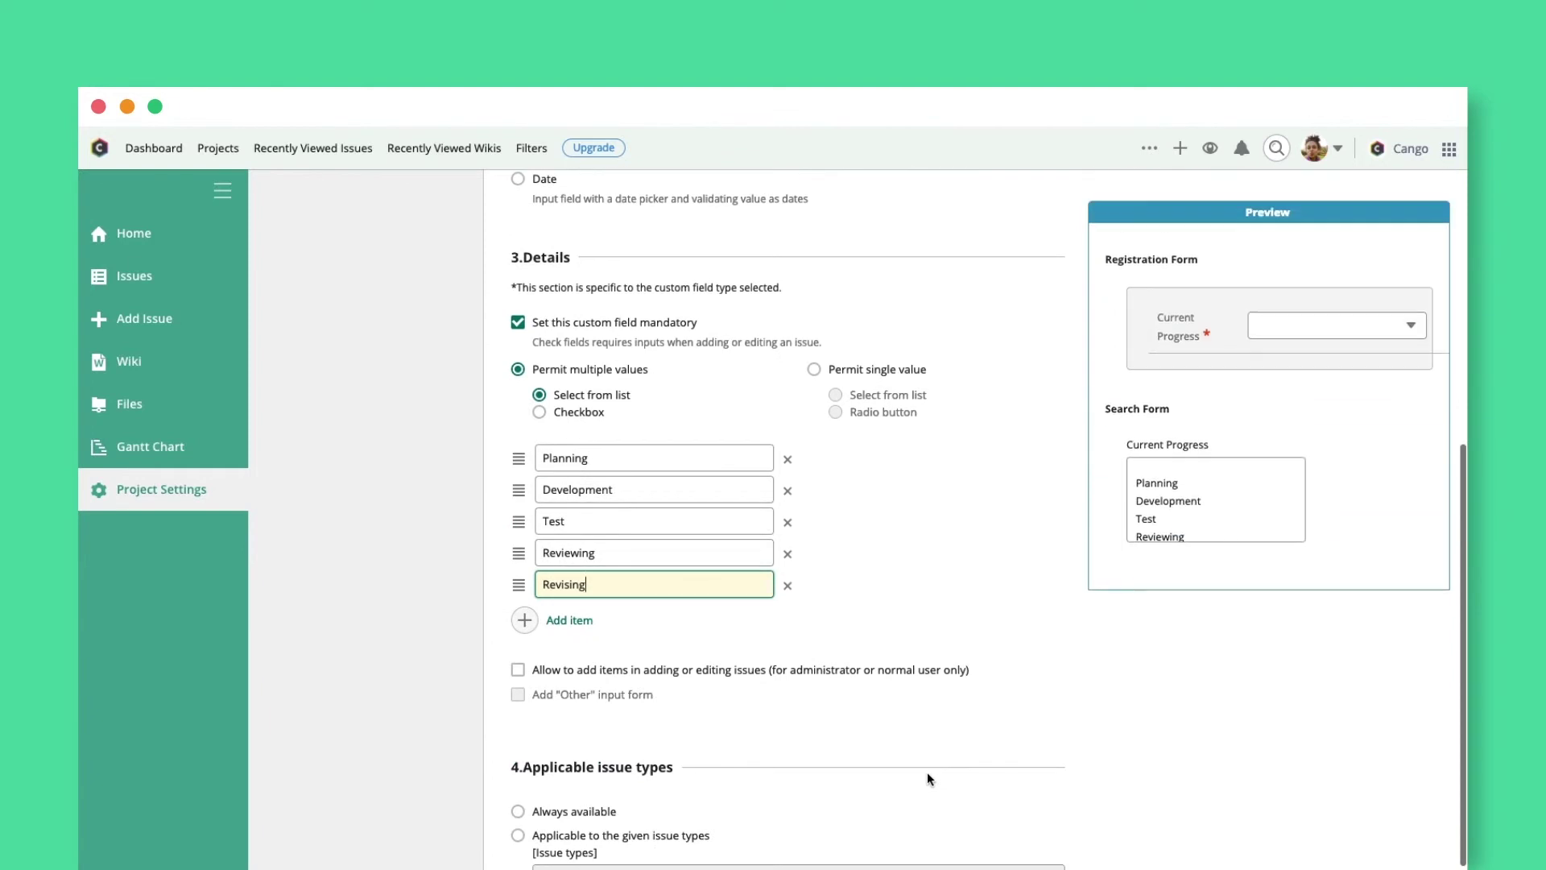
scroll(925, 777, "down", 3)
left_click(519, 629)
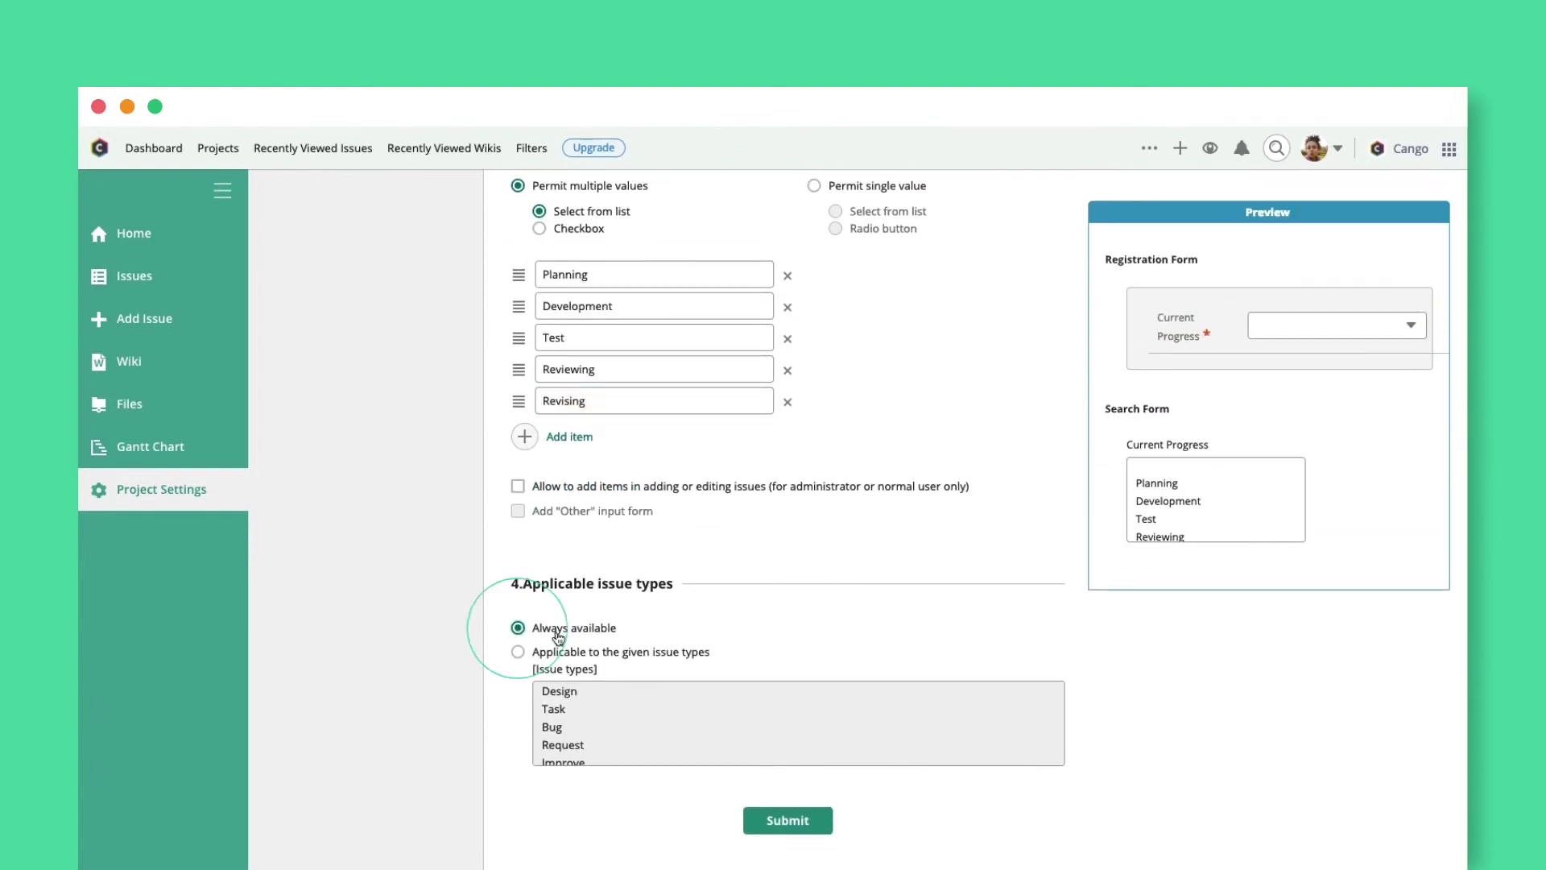
left_click(786, 820)
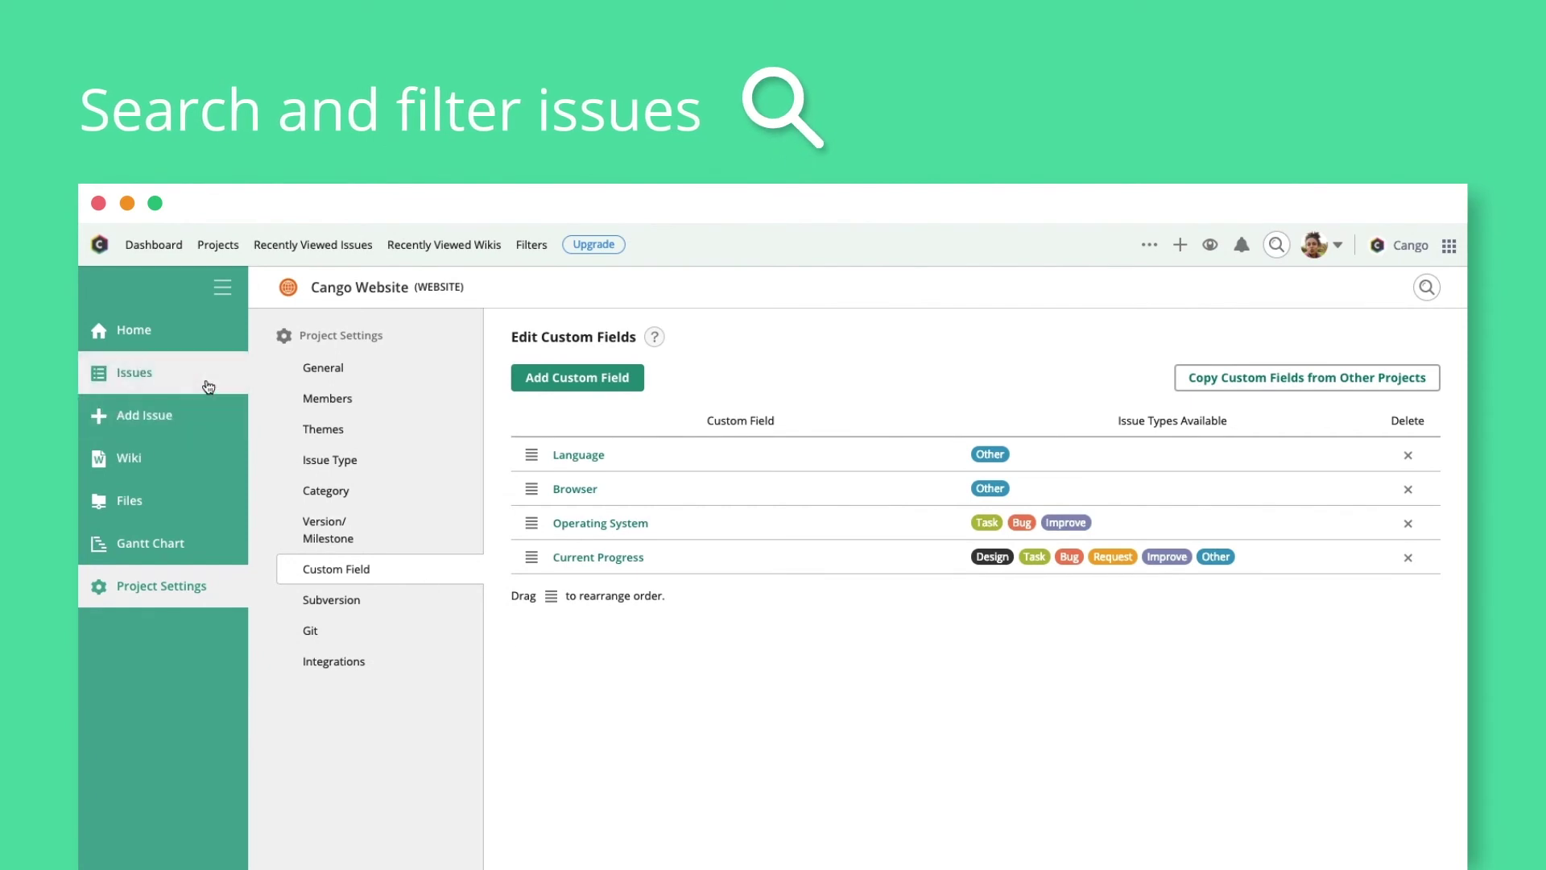
Open the Cango Website issue list with advanced search showing the Other custom-field filters
left_click(207, 384)
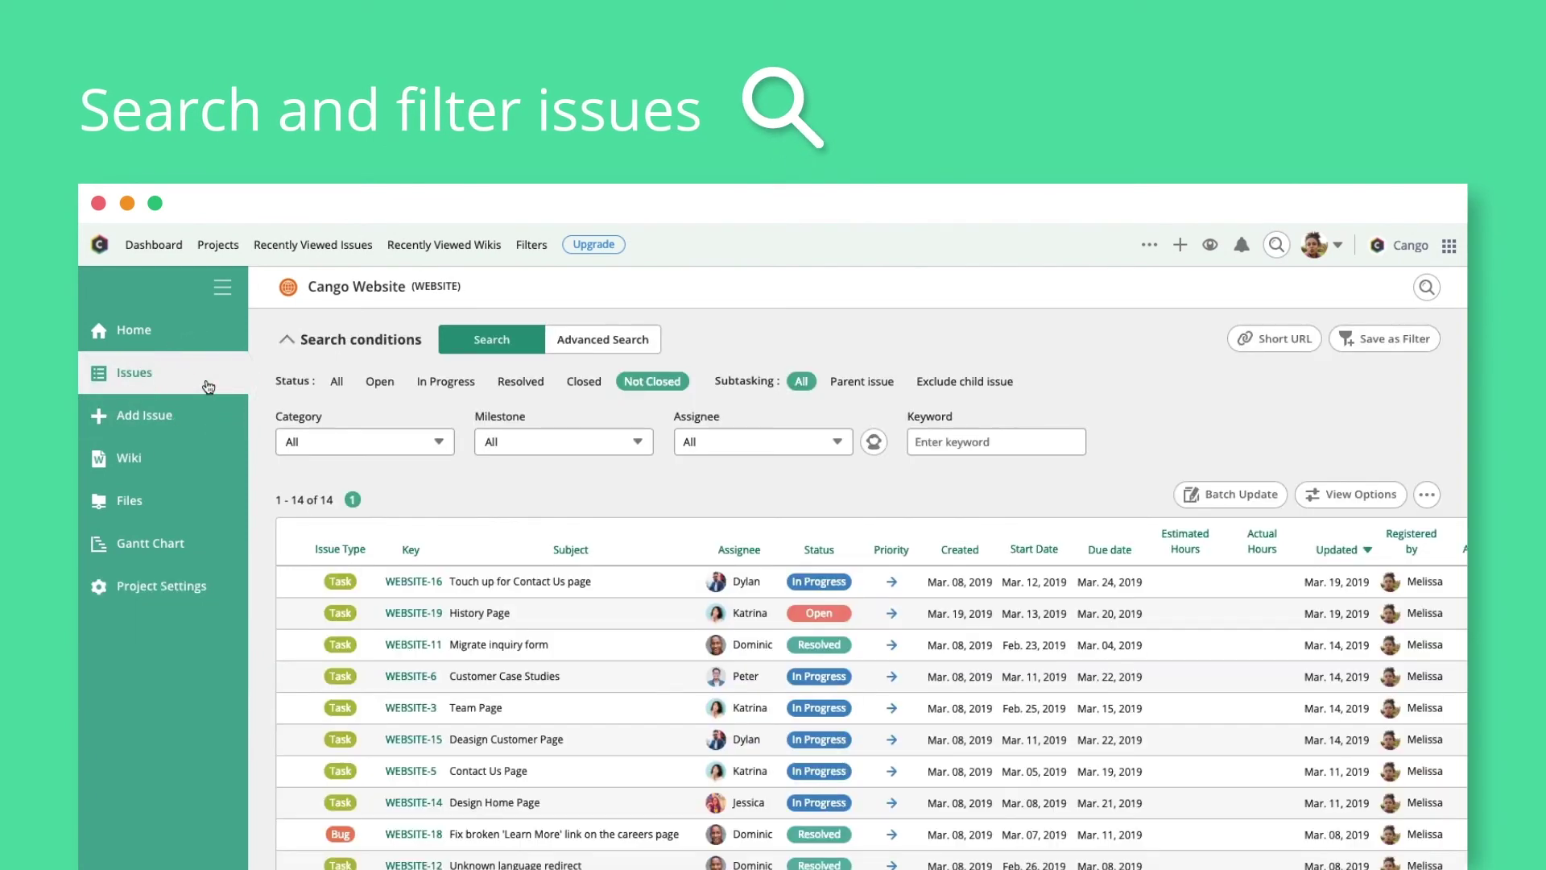
left_click(627, 350)
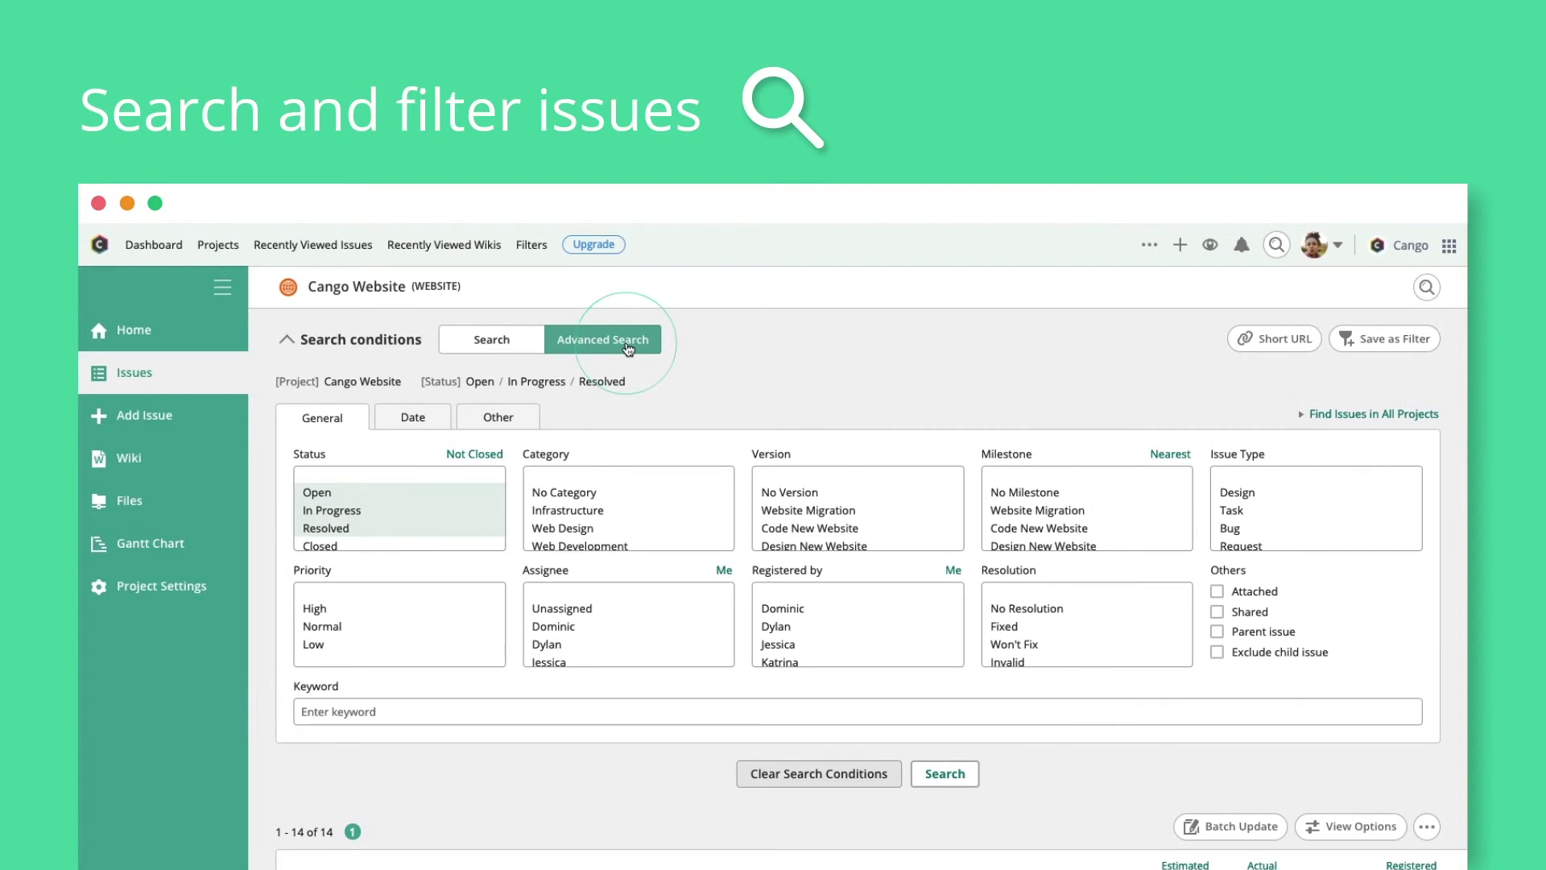
left_click(518, 419)
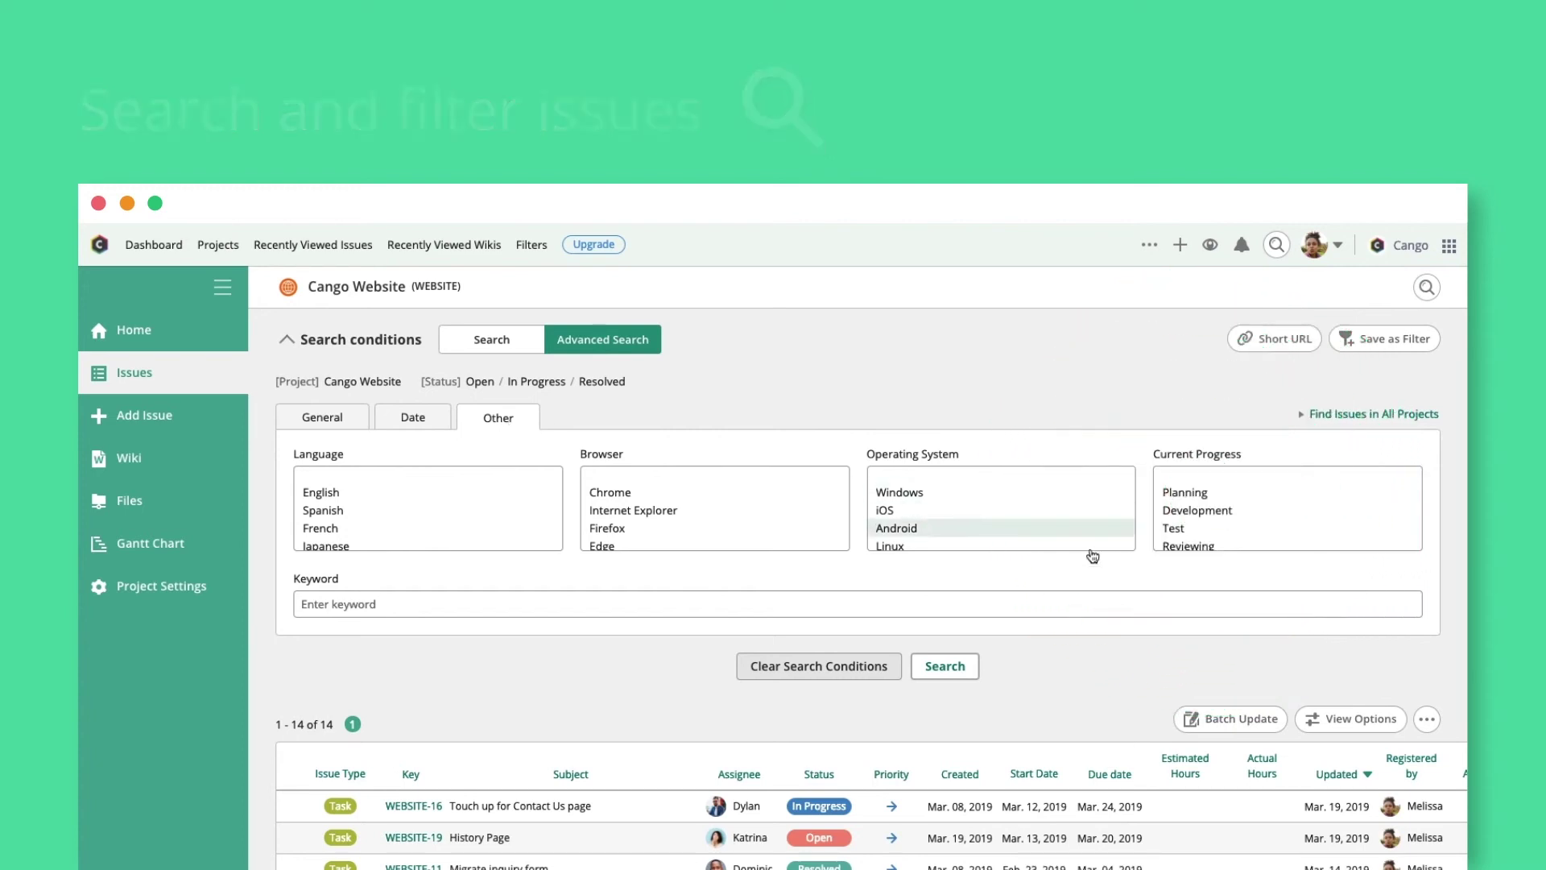
Open the '...' export menu above the issue list to show CSV, Excel and Printable Page
left_click(1436, 720)
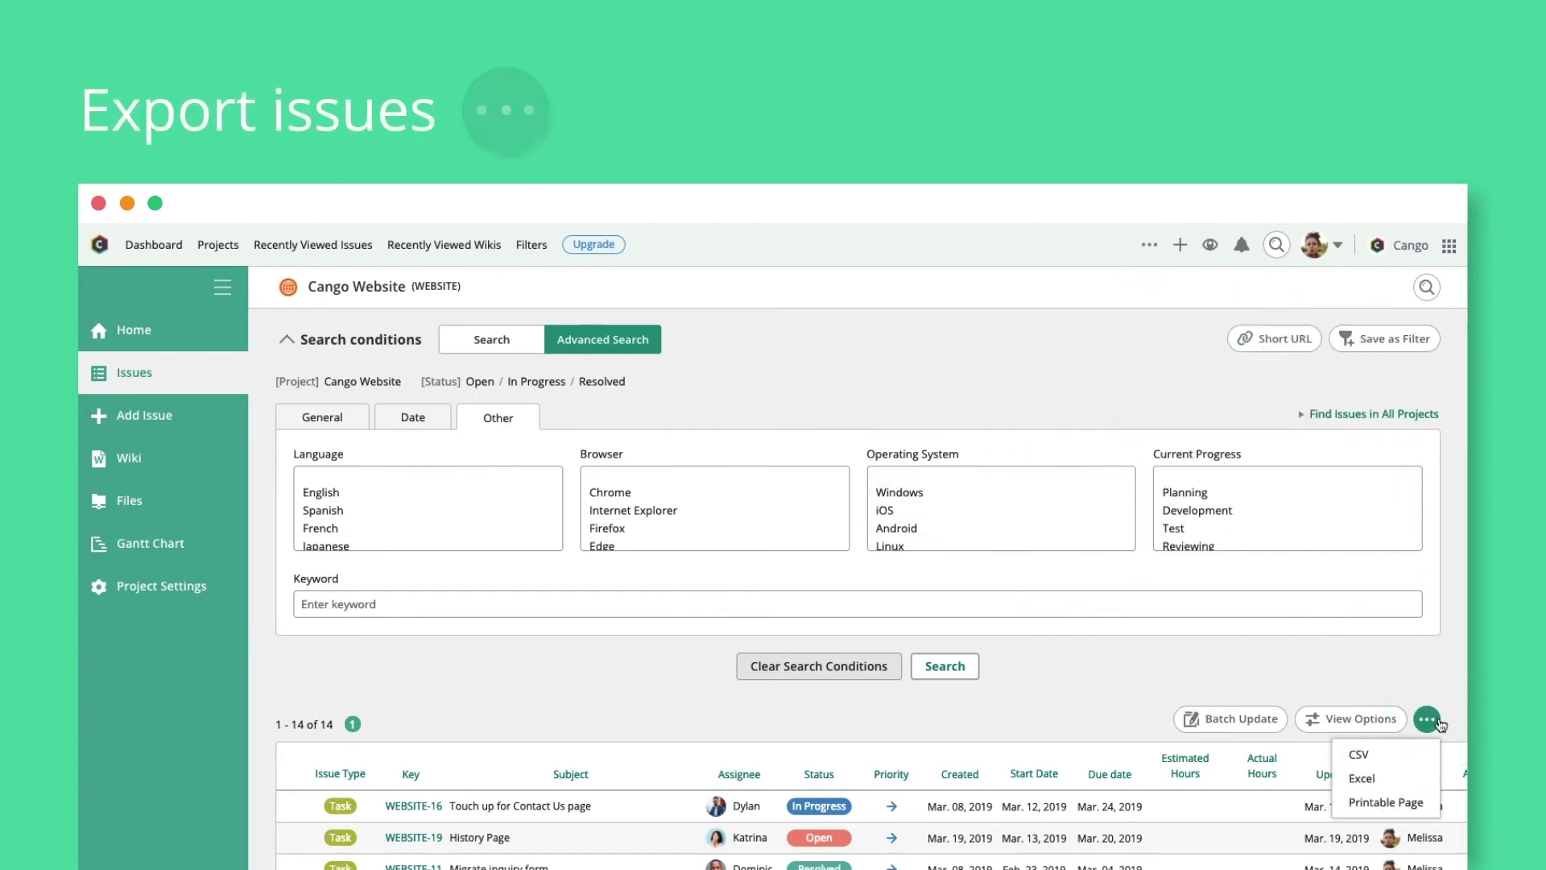